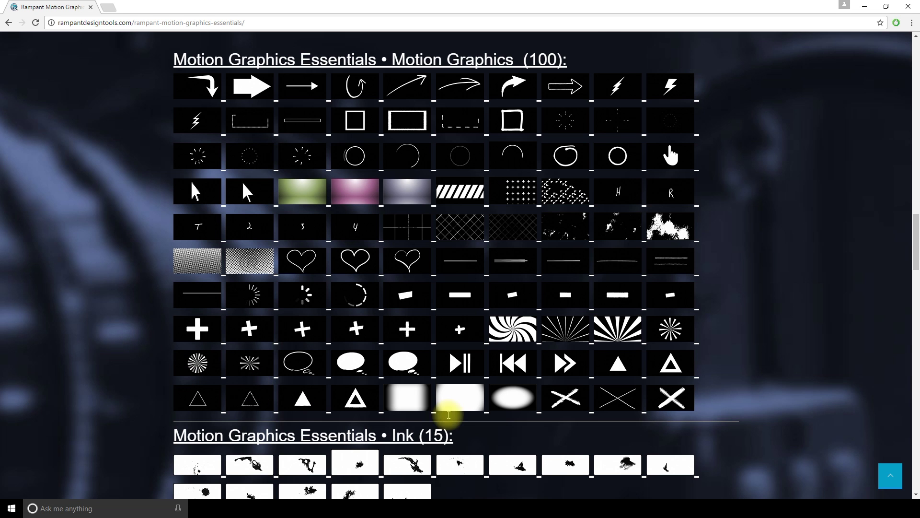
Step: Look through the Motion Graphics Essentials collection, from Motion Graphics, Ink and Paint down to Chamber Effects and Textures
{"action": "left_click_drag", "start_coordinate": [914, 240], "coordinate": [914, 279]}
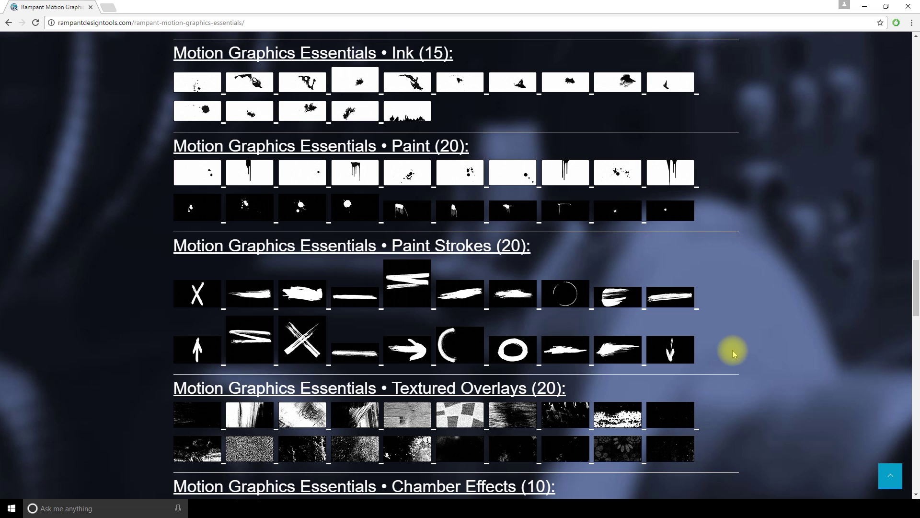
{"action": "left_click_drag", "start_coordinate": [915, 270], "coordinate": [915, 312]}
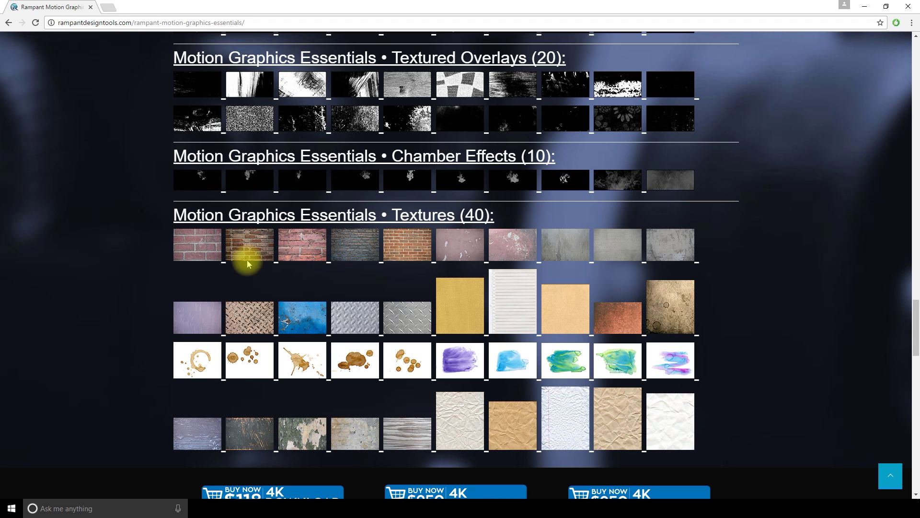
{"action": "left_click_drag", "start_coordinate": [915, 317], "coordinate": [916, 359]}
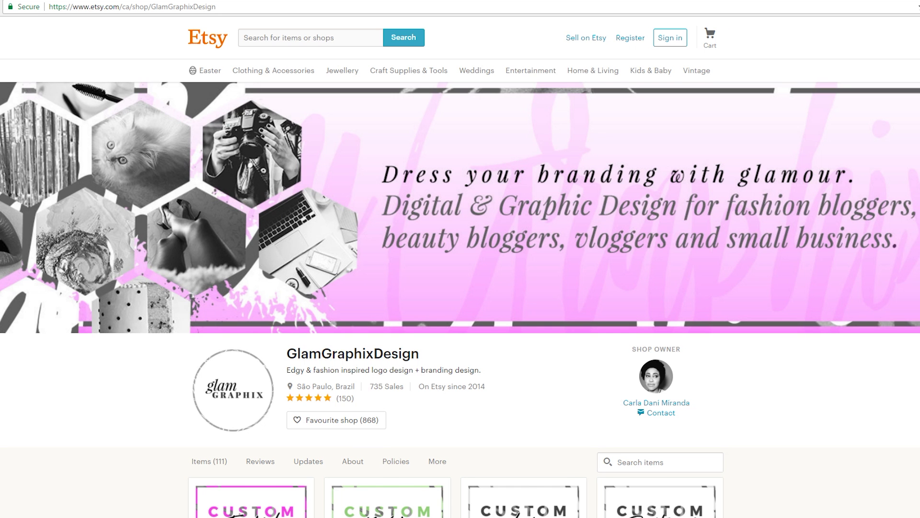
Step: Browse the designs offered in the GlamGraphixDesign Etsy shop and the posts on its Facebook page
{"action": "scroll", "coordinate": [460, 268], "scroll_direction": "down", "scroll_amount": 3}
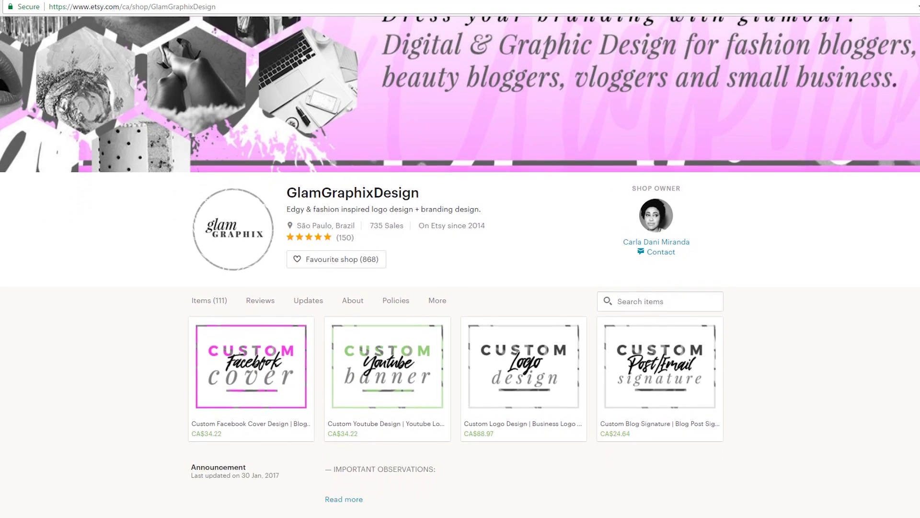
{"action": "scroll", "coordinate": [460, 268], "scroll_direction": "down", "scroll_amount": 3}
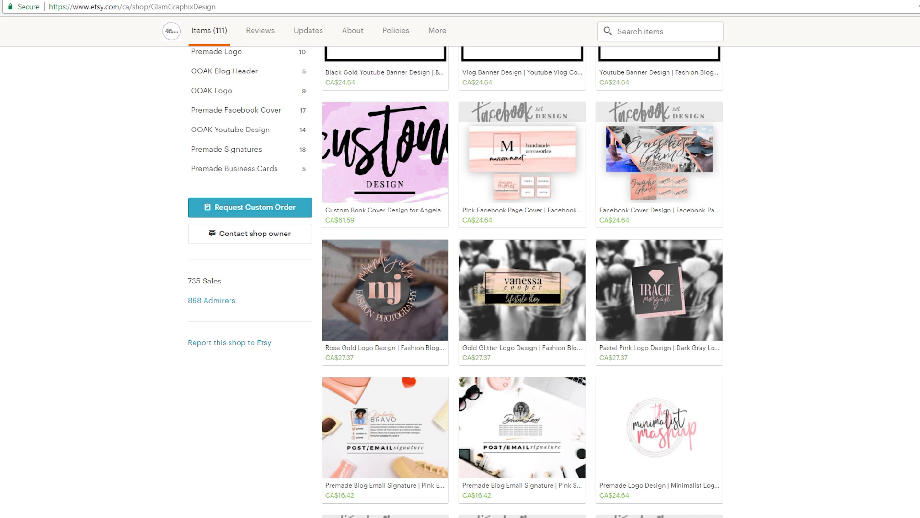
{"action": "scroll", "coordinate": [728, 307], "scroll_direction": "down", "scroll_amount": 5}
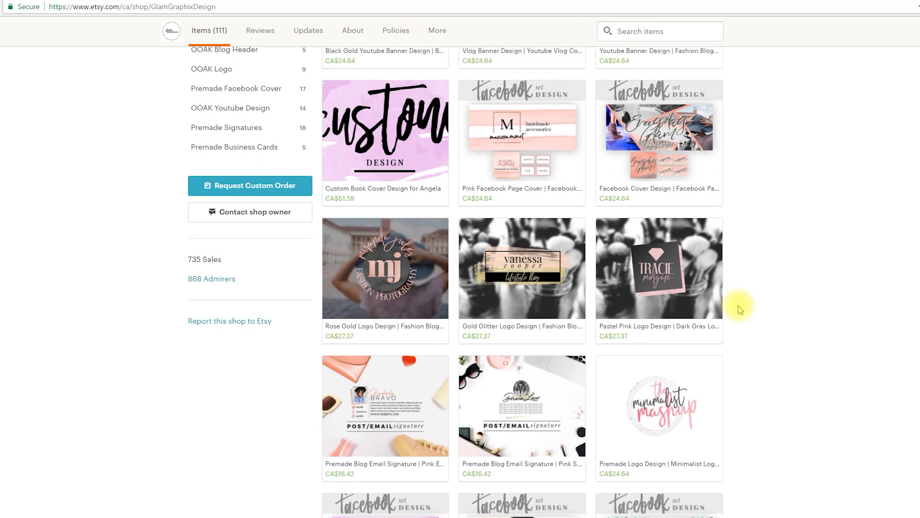
{"action": "scroll", "coordinate": [599, 378], "scroll_direction": "down", "scroll_amount": 3}
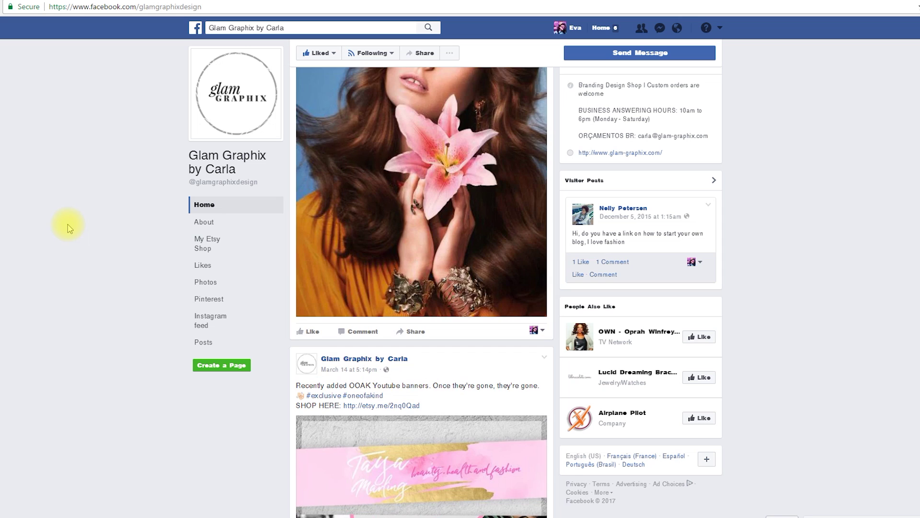
{"action": "scroll", "coordinate": [68, 227], "scroll_direction": "down", "scroll_amount": 5}
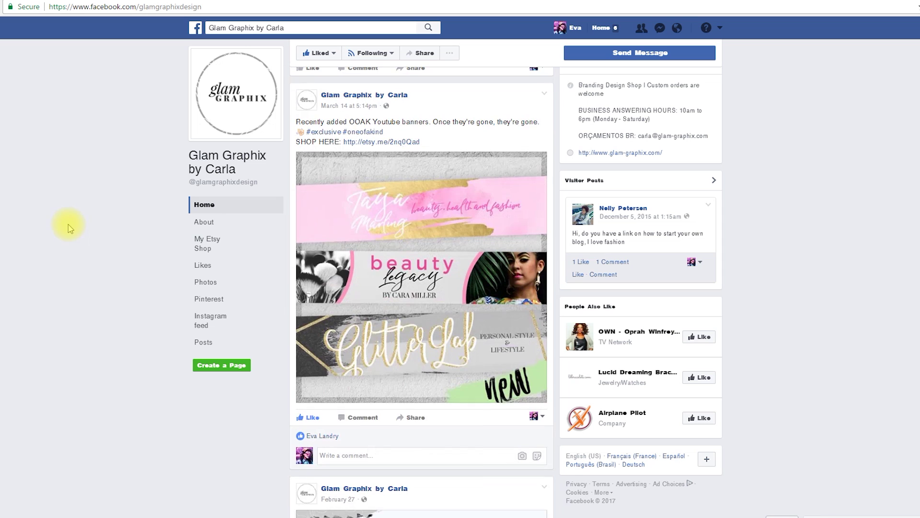
{"action": "left_click", "coordinate": [450, 243]}
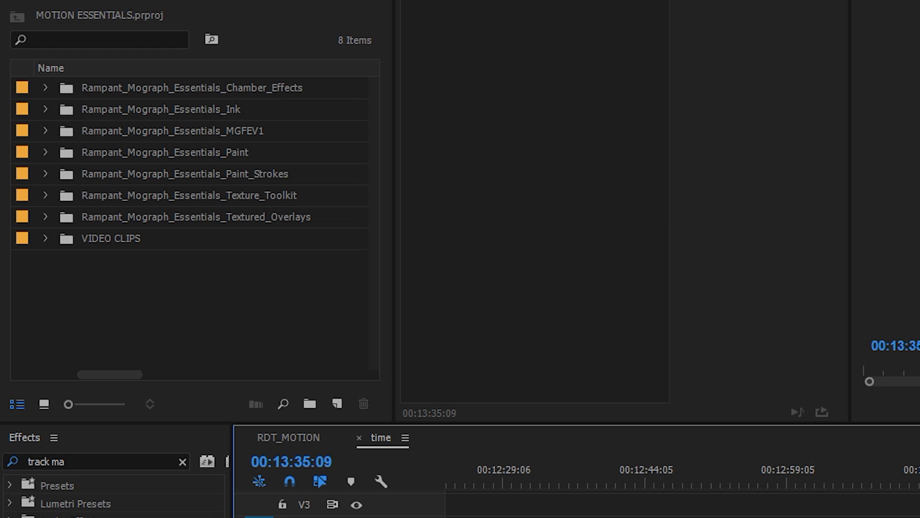
Step: In the Premiere Pro project, select all clips in the Rampant_Mograph_Essentials_Chamber_Effects bin and place them one after another on track V1
{"action": "left_click", "coordinate": [47, 86]}
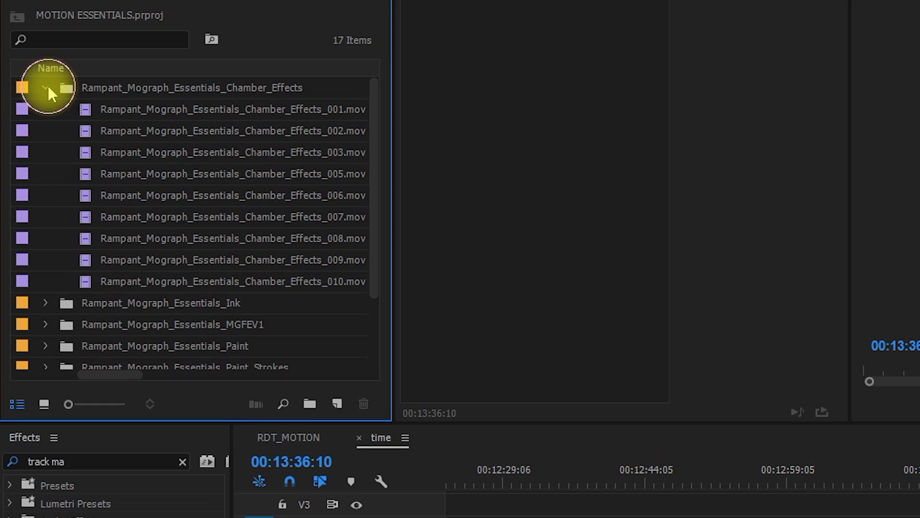
{"action": "left_click", "coordinate": [116, 111]}
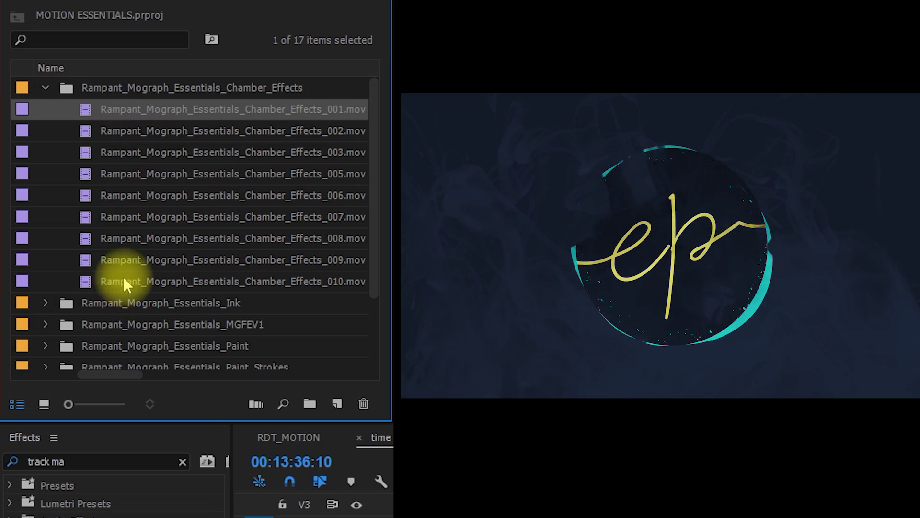
{"action": "left_click", "coordinate": [124, 280], "text": "shift"}
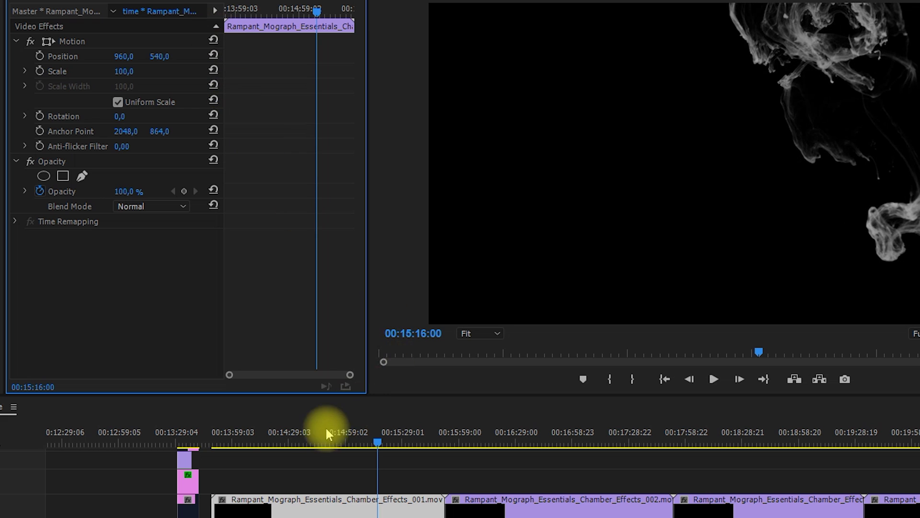
Step: Preview the Chamber Effects clips along the whole timeline, ending on Chamber_Effects_005
{"action": "left_click_drag", "start_coordinate": [327, 429], "coordinate": [763, 425]}
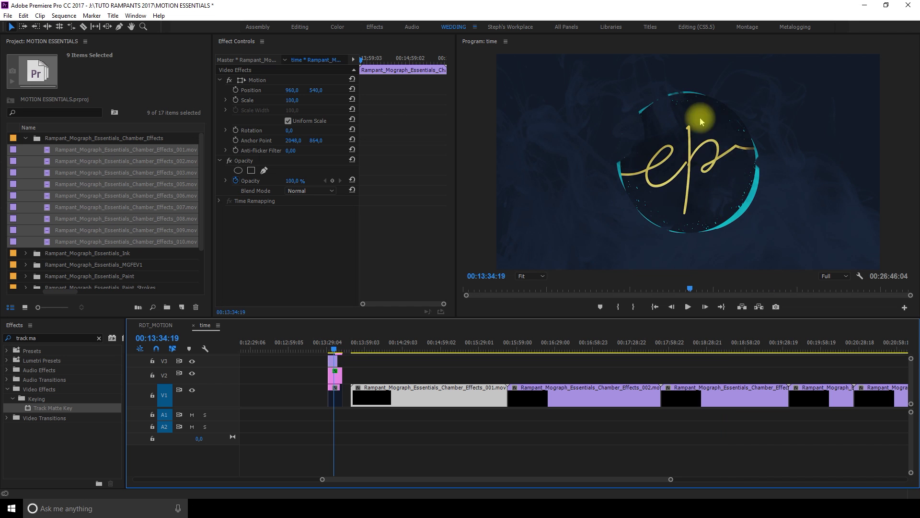
{"action": "key", "text": "backslash"}
{"action": "left_click", "coordinate": [645, 445]}
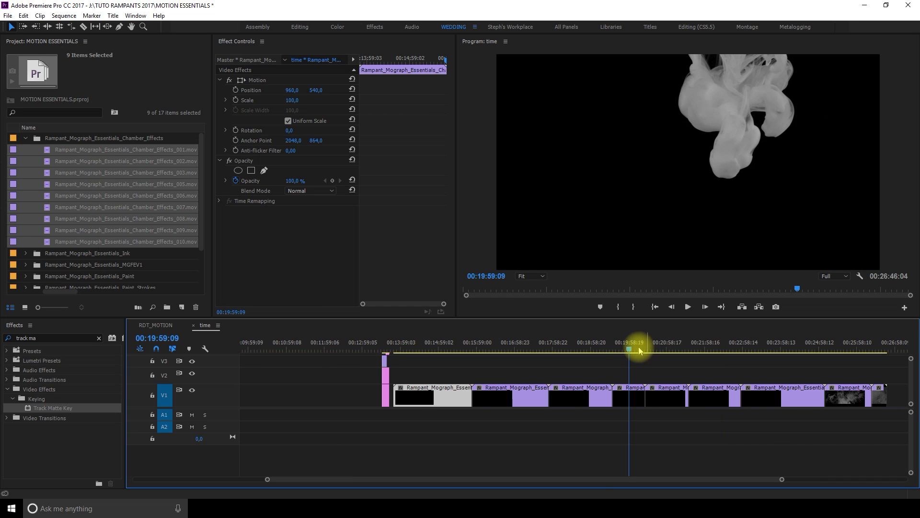
{"action": "left_click", "coordinate": [624, 345]}
{"action": "key", "text": "equal"}
{"action": "left_click", "coordinate": [598, 346]}
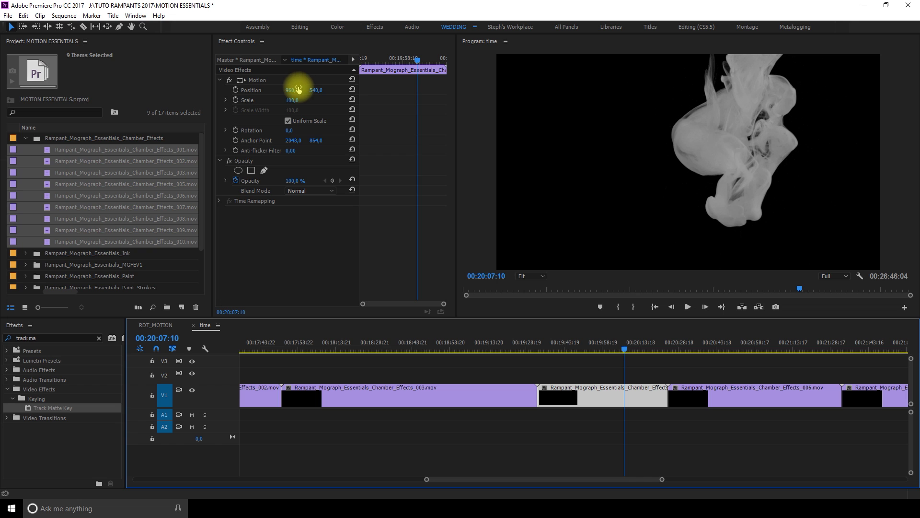
Step: Set the Chamber_Effects_005 clip's horizontal position to 672 and its scale to 130 so the smoke covers LOGO-VARIATION.png
{"action": "mouse_move", "coordinate": [292, 88]}
{"action": "left_mouse_down"}
{"action": "mouse_move", "coordinate": [269, 89]}
{"action": "mouse_move", "coordinate": [293, 88]}
{"action": "left_mouse_up"}
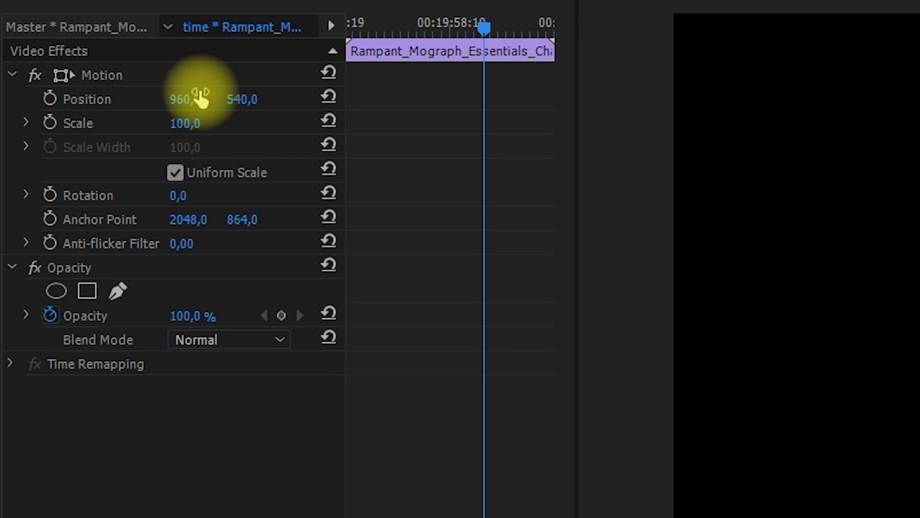
{"action": "left_click_drag", "start_coordinate": [200, 98], "coordinate": [199, 98]}
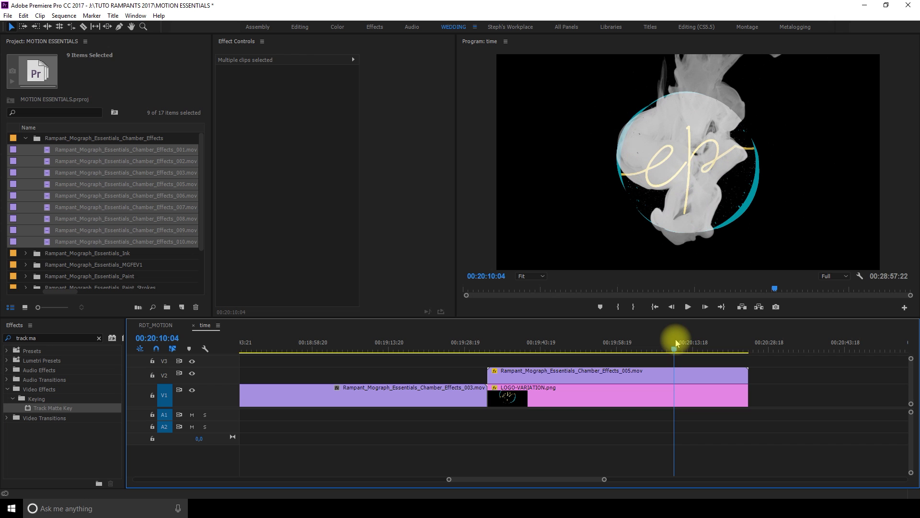
{"action": "left_click_drag", "start_coordinate": [675, 338], "coordinate": [700, 342]}
{"action": "left_click", "coordinate": [726, 103]}
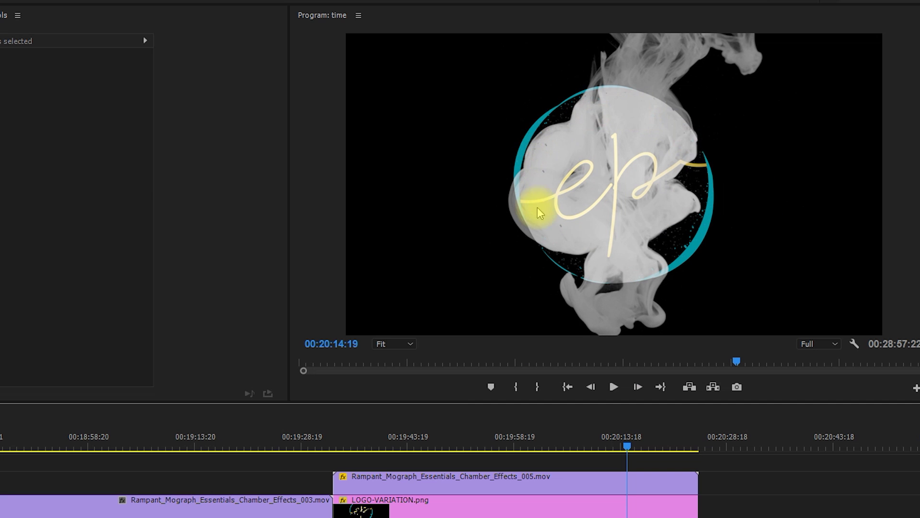
{"action": "left_click", "coordinate": [594, 372]}
{"action": "left_click_drag", "start_coordinate": [290, 100], "coordinate": [304, 101]}
Step: Speed up the Chamber_Effects_005 clip above the logo using its Speed/Duration settings
{"action": "left_click", "coordinate": [495, 343]}
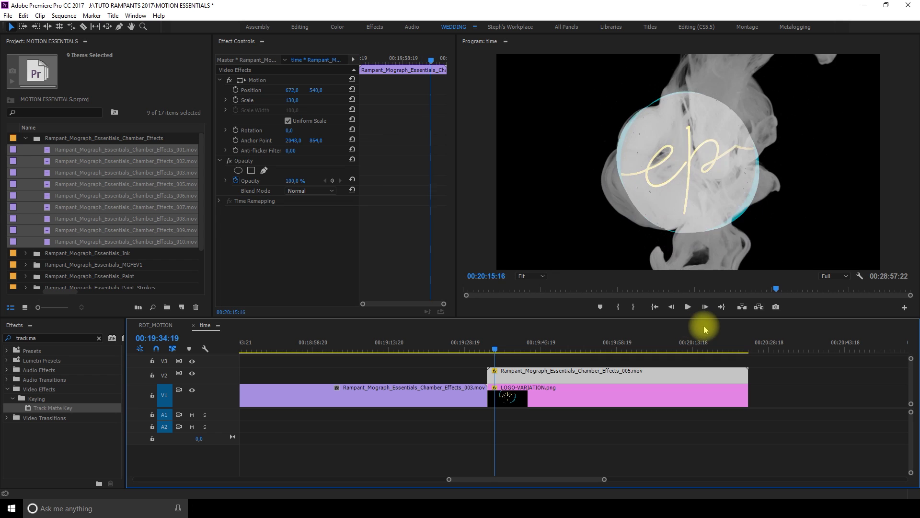
{"action": "right_click", "coordinate": [600, 372]}
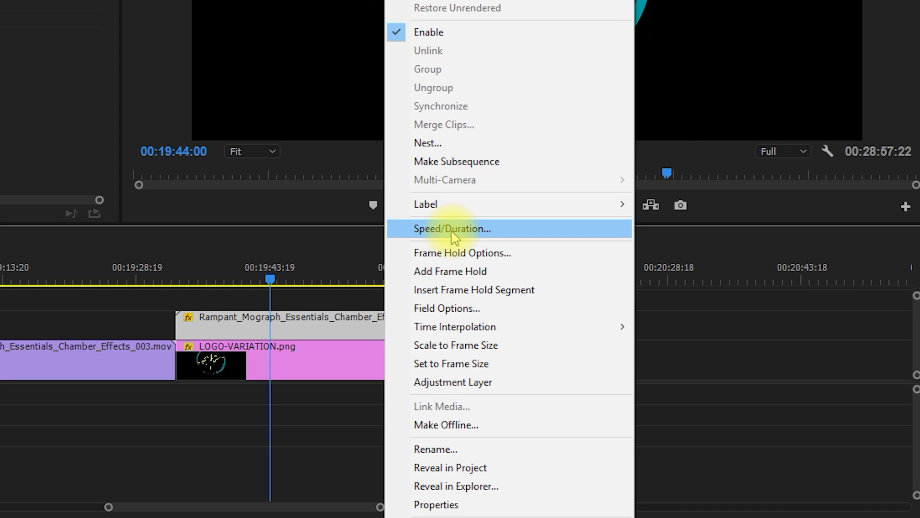
{"action": "left_click", "coordinate": [452, 230]}
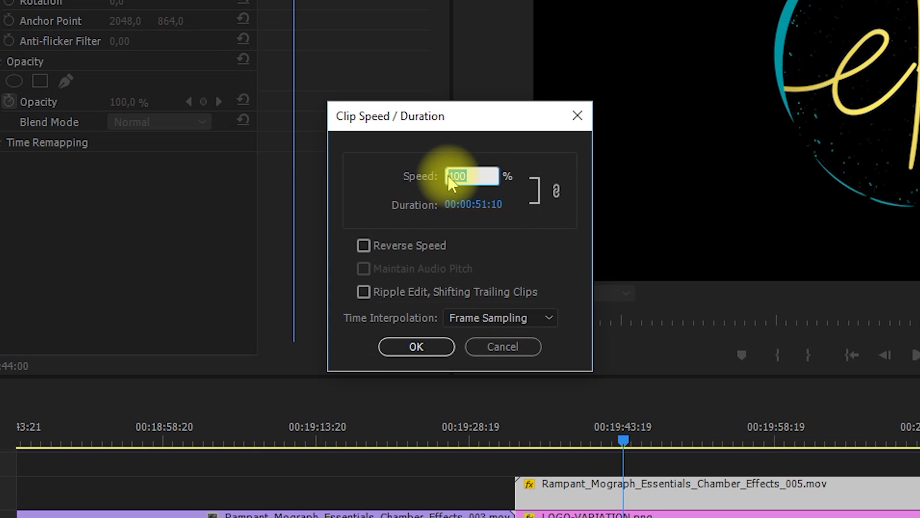
{"action": "left_click", "coordinate": [454, 173]}
{"action": "key", "text": "BackSpace"}
{"action": "type", "text": "3"}
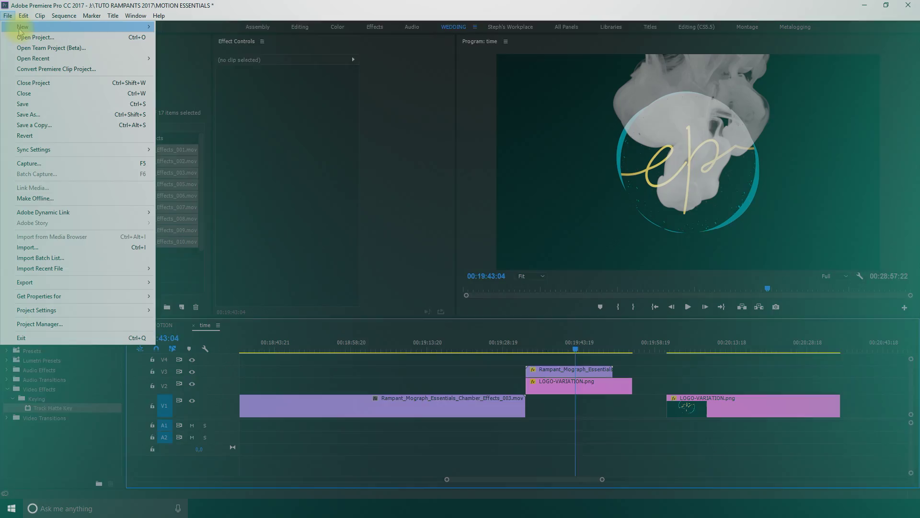
Step: Create a 1920 x 1080 color matte at 23,976 fps in dark grey 151414 and name it grey
{"action": "mouse_move", "coordinate": [26, 28]}
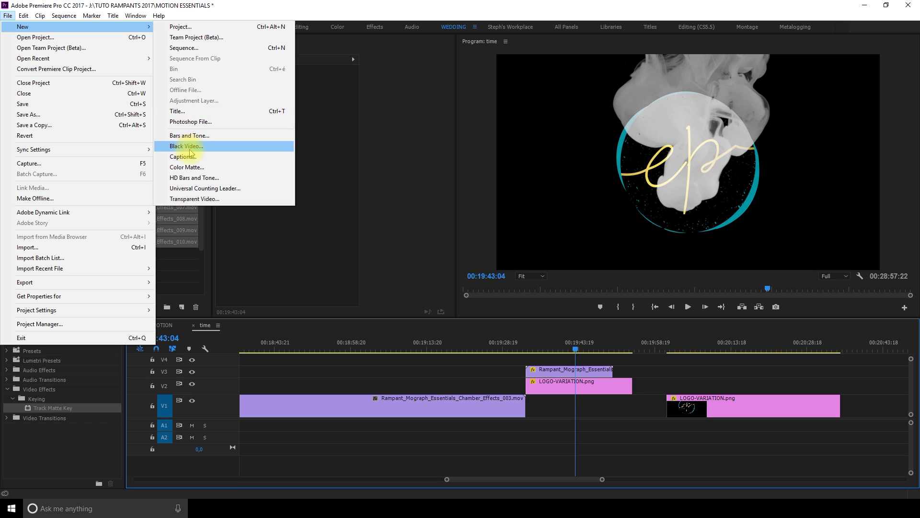
{"action": "left_click", "coordinate": [191, 167]}
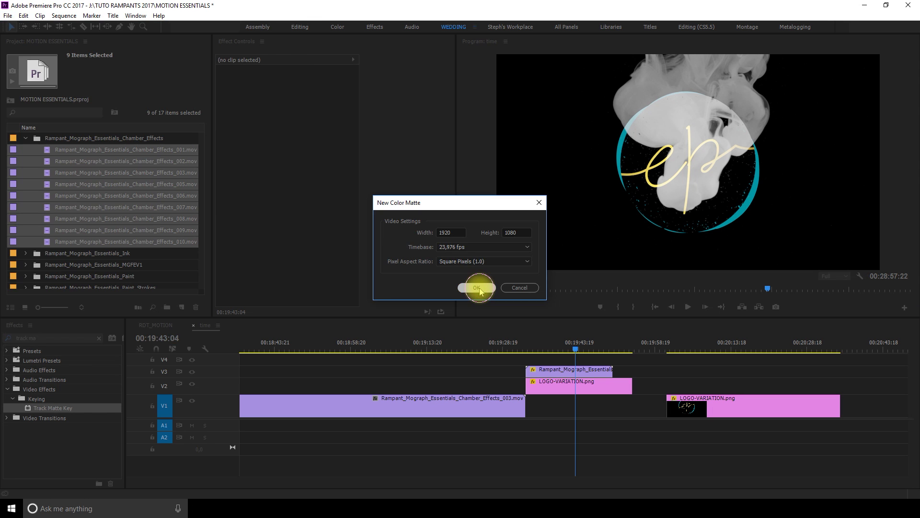
{"action": "left_click", "coordinate": [495, 312]}
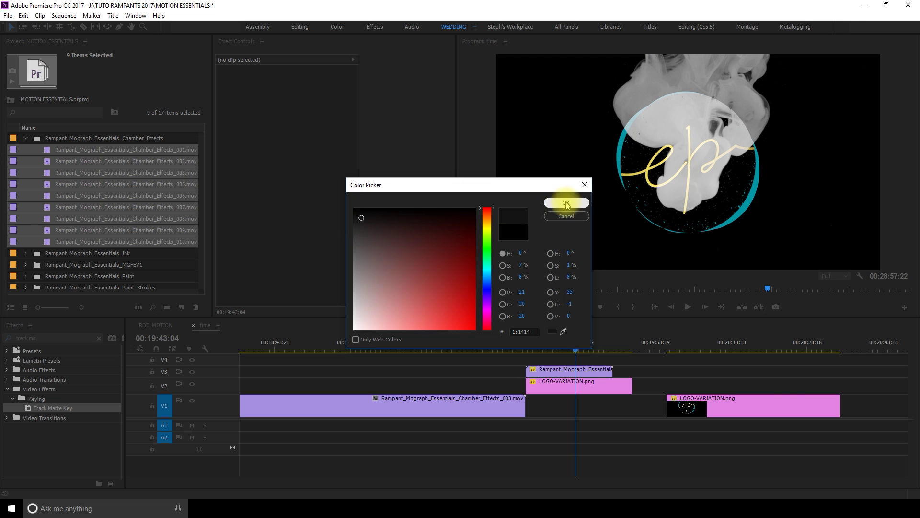
{"action": "left_click", "coordinate": [654, 127]}
{"action": "type", "text": "grey"}
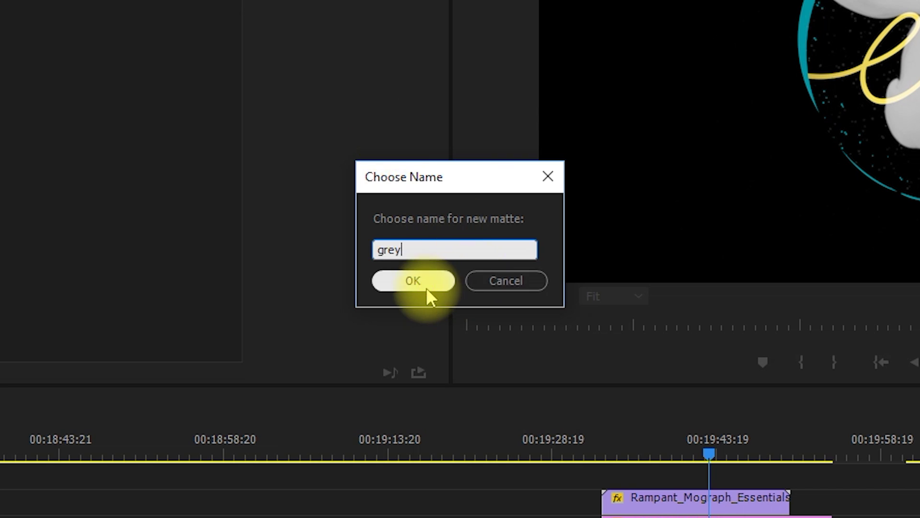
{"action": "left_click", "coordinate": [428, 288]}
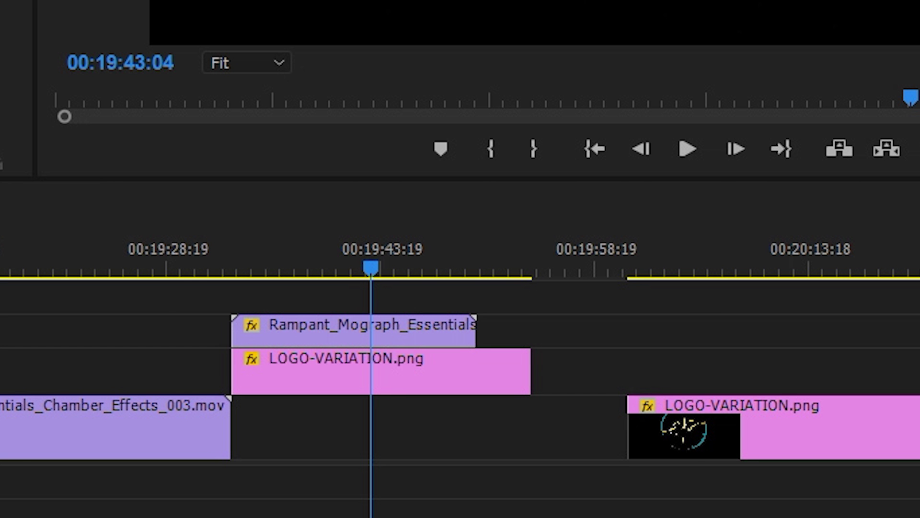
Step: Place the grey matte on V1 beneath the logo and smoke clips and extend it to about the logo's end
{"action": "left_click_drag", "start_coordinate": [0, 0], "coordinate": [271, 402]}
{"action": "left_click_drag", "start_coordinate": [324, 414], "coordinate": [521, 414]}
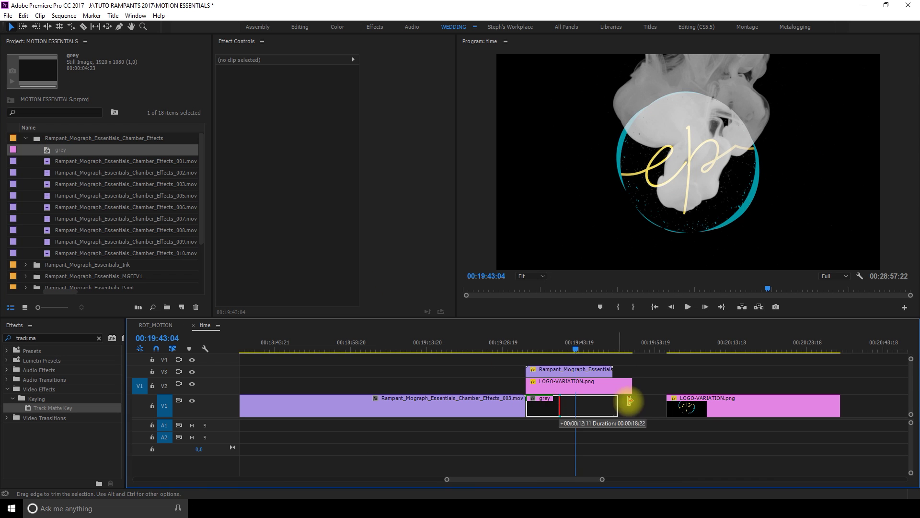
{"action": "left_click_drag", "start_coordinate": [630, 401], "coordinate": [629, 400]}
Step: Apply the Track Matte Key effect to the LOGO-VARIATION.png clip on V2
{"action": "left_click", "coordinate": [586, 342]}
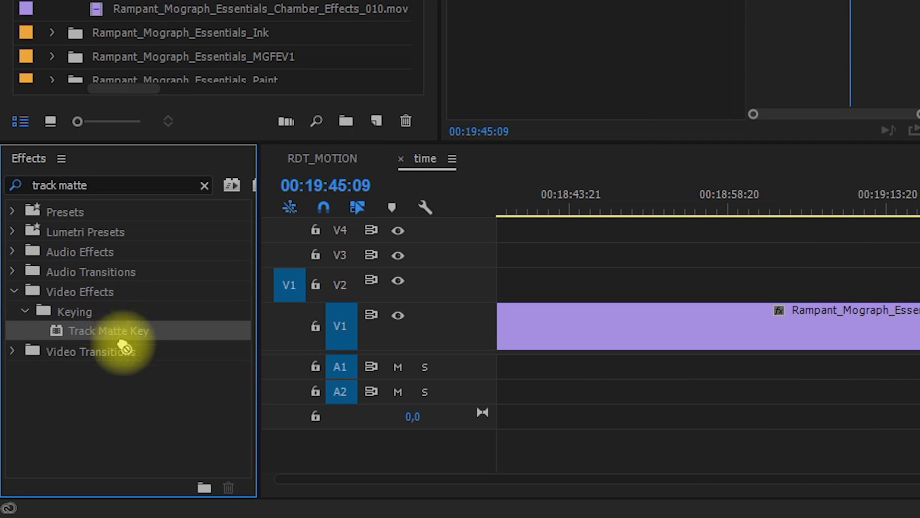
{"action": "left_click_drag", "start_coordinate": [124, 345], "coordinate": [919, 286]}
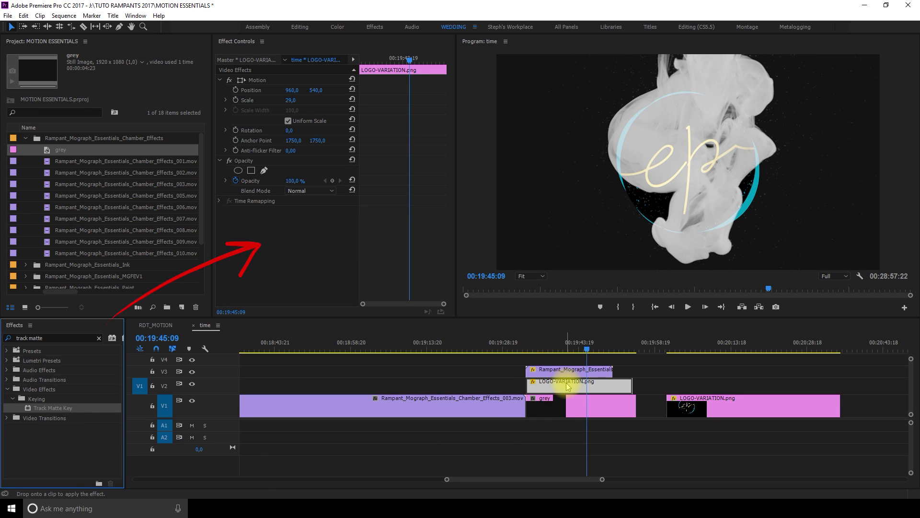
{"action": "left_click_drag", "start_coordinate": [568, 386], "coordinate": [568, 386]}
Step: Set the logo's Track Matte Key matte to Video 3 and play back the smoke reveal
{"action": "left_click", "coordinate": [294, 230]}
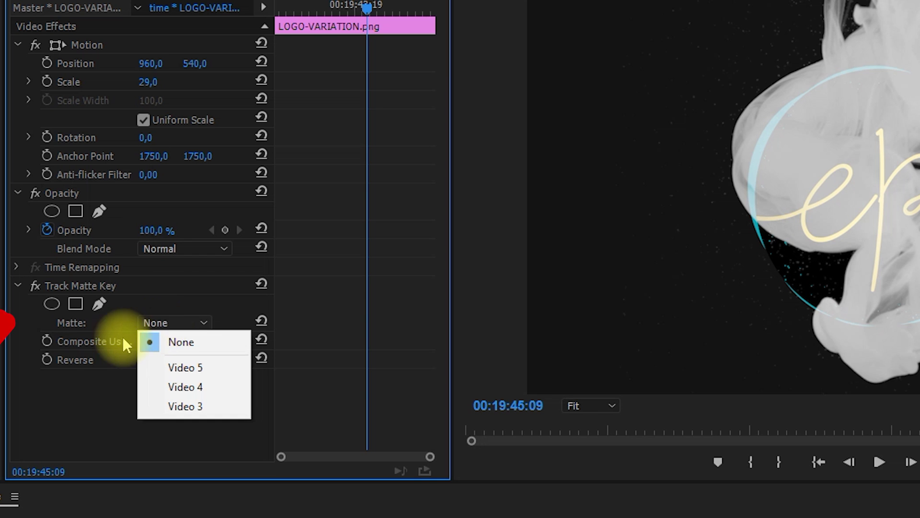
{"action": "left_click", "coordinate": [95, 341]}
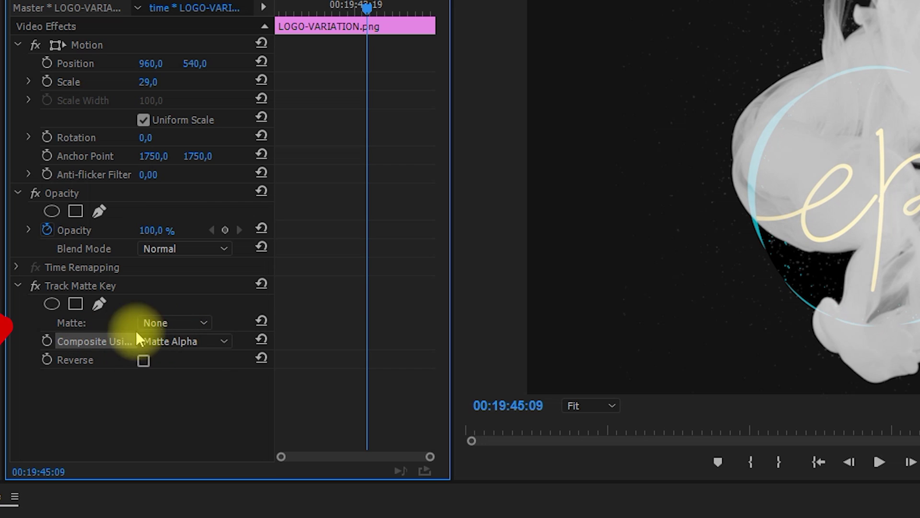
{"action": "left_click", "coordinate": [69, 327]}
{"action": "left_click", "coordinate": [201, 322]}
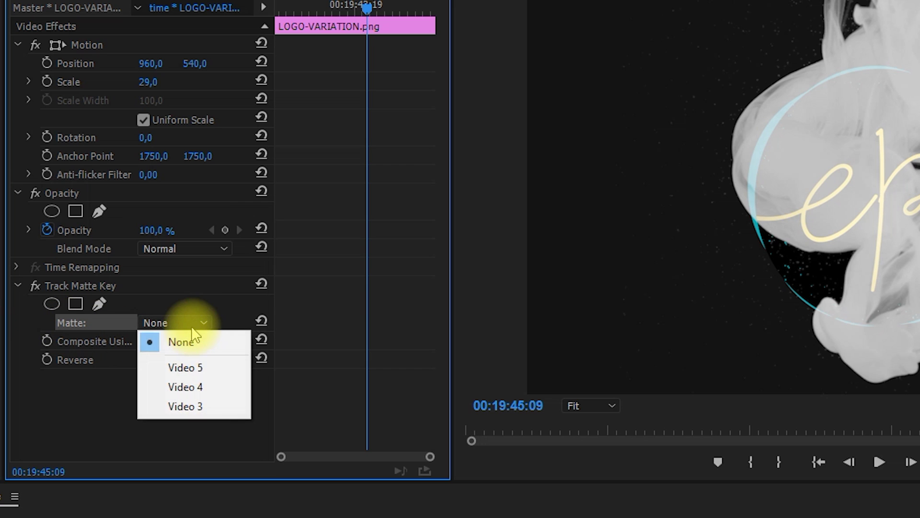
{"action": "left_click", "coordinate": [192, 407]}
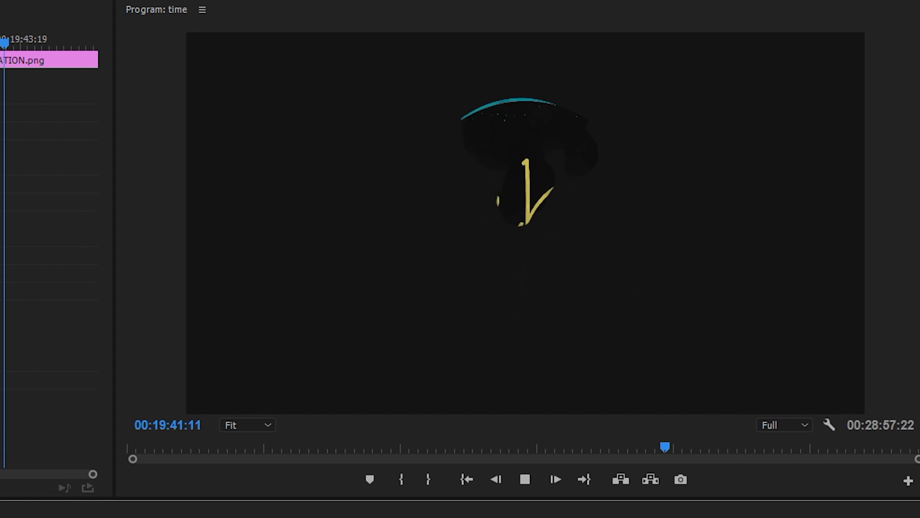
{"action": "key", "text": "space"}
{"action": "key", "text": "space"}
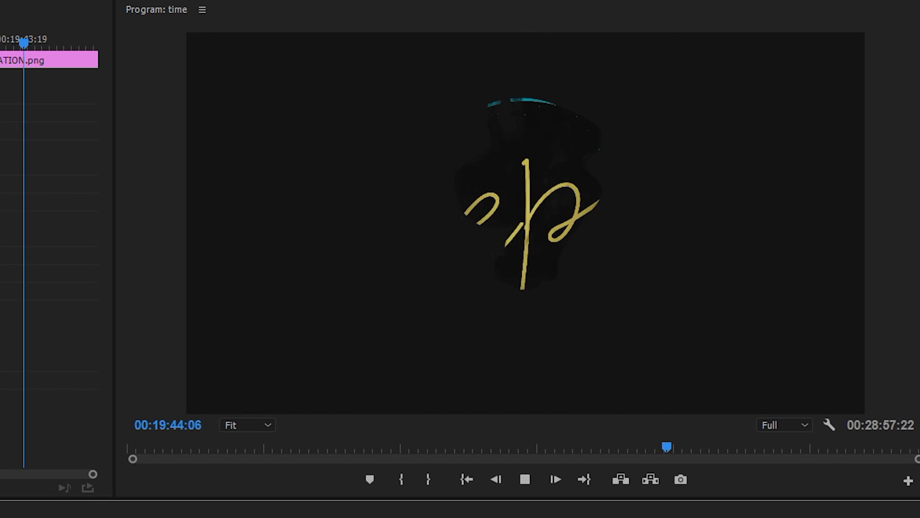
Step: Adjust the Motion settings of the smoke matte clip on V3 to fit the logo and check the reveal
{"action": "key", "text": "space"}
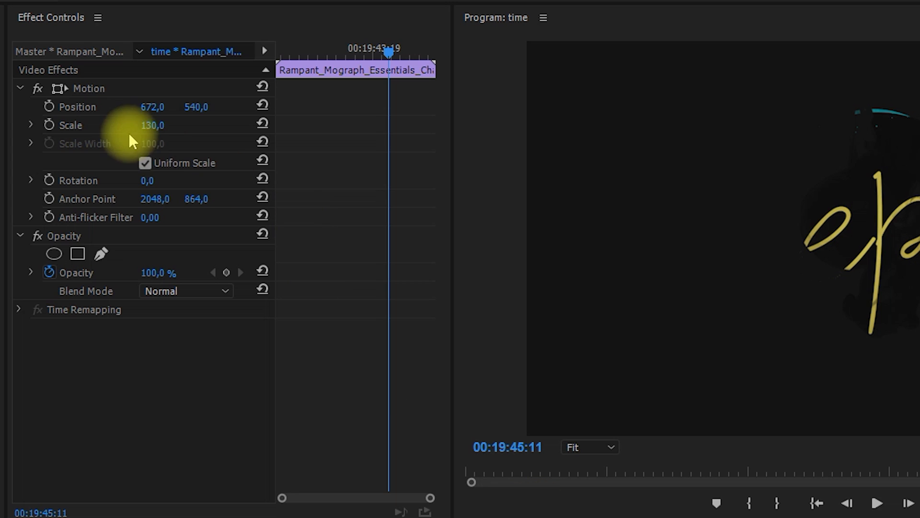
{"action": "left_click_drag", "start_coordinate": [139, 125], "coordinate": [144, 108]}
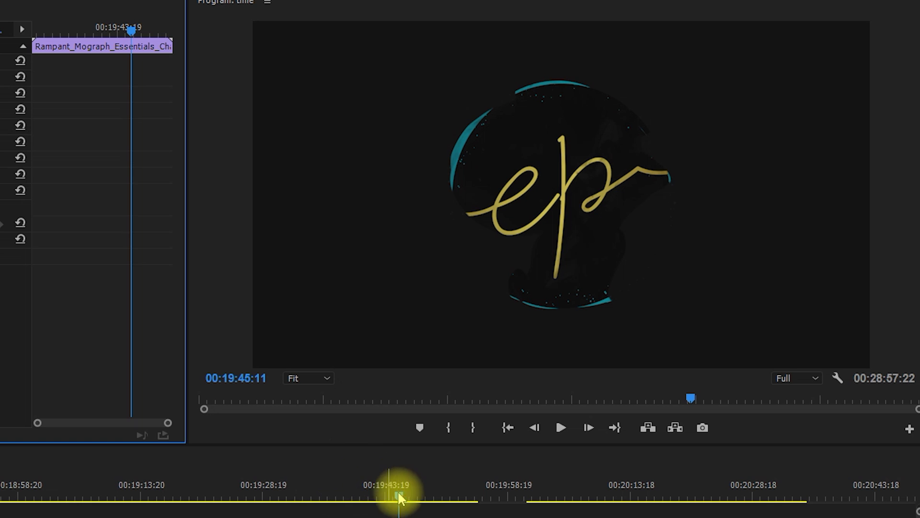
{"action": "mouse_move", "coordinate": [396, 493]}
{"action": "left_mouse_down"}
{"action": "mouse_move", "coordinate": [452, 493]}
{"action": "mouse_move", "coordinate": [393, 499]}
{"action": "left_mouse_up"}
Step: Move the spare LOGO-VARIATION.png clip to V4 starting at 00:19:44:21 and keyframe its opacity from 0 to 100 %
{"action": "left_click", "coordinate": [551, 517]}
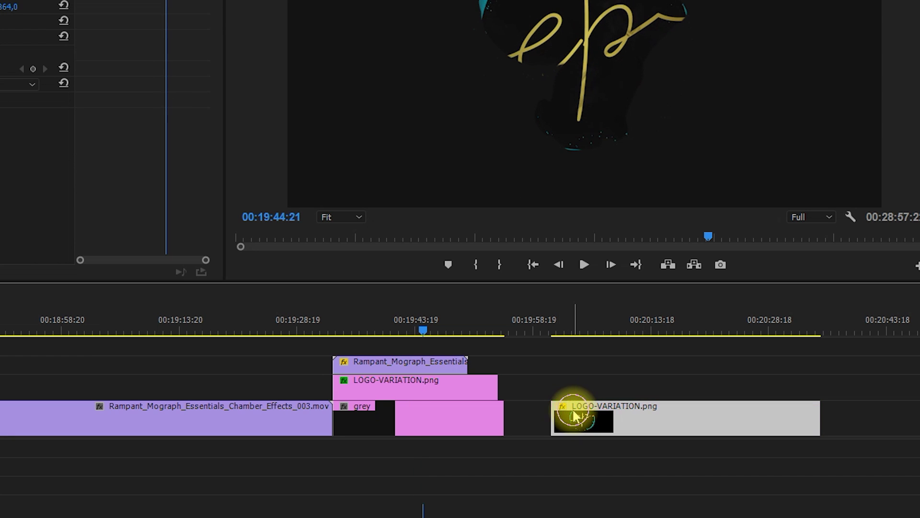
{"action": "left_click_drag", "start_coordinate": [575, 416], "coordinate": [444, 347]}
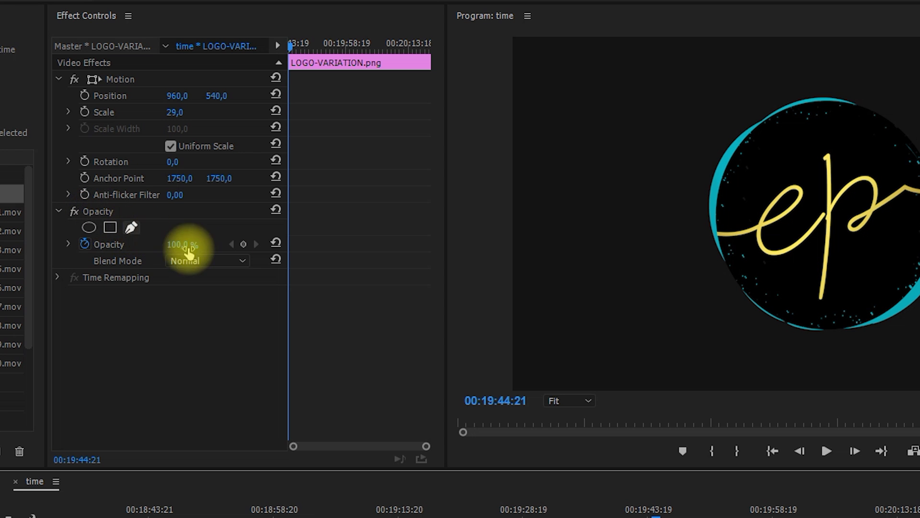
{"action": "left_click", "coordinate": [243, 246]}
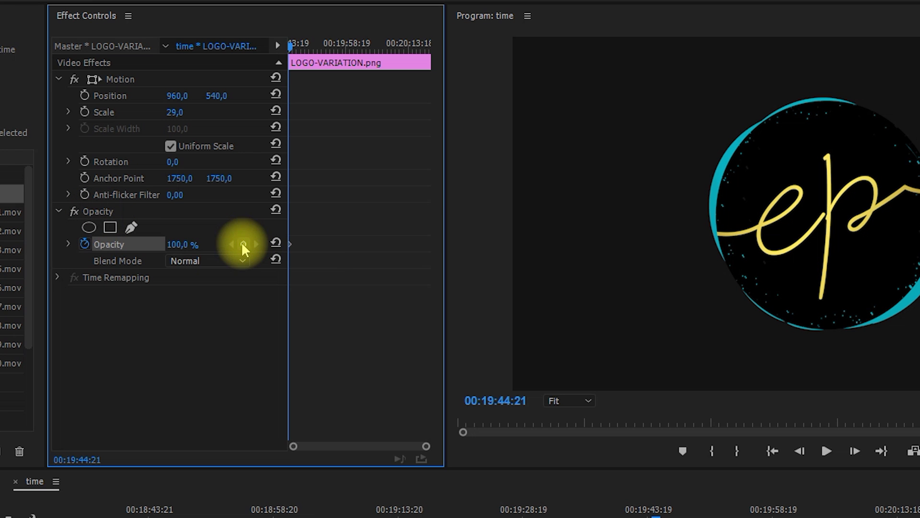
{"action": "left_click_drag", "start_coordinate": [292, 245], "coordinate": [319, 247]}
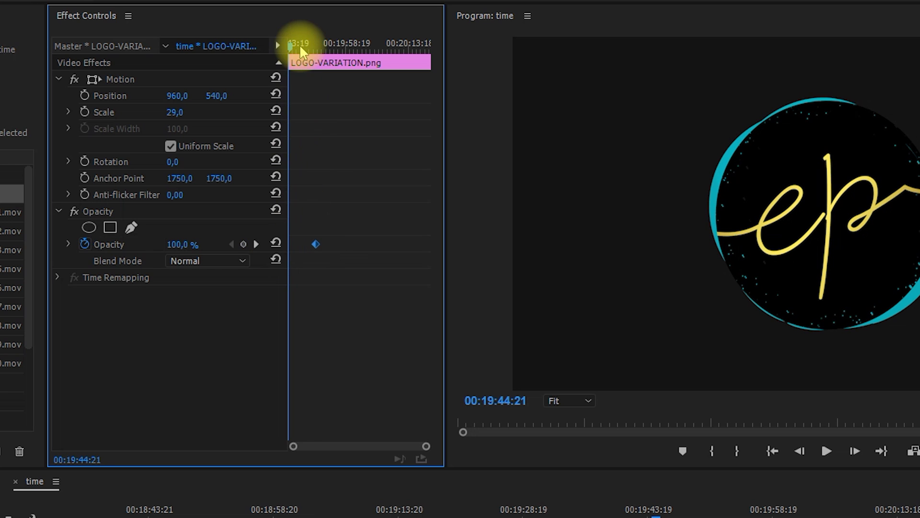
{"action": "left_click", "coordinate": [177, 246]}
{"action": "type", "text": "0"}
{"action": "key", "text": "Return"}
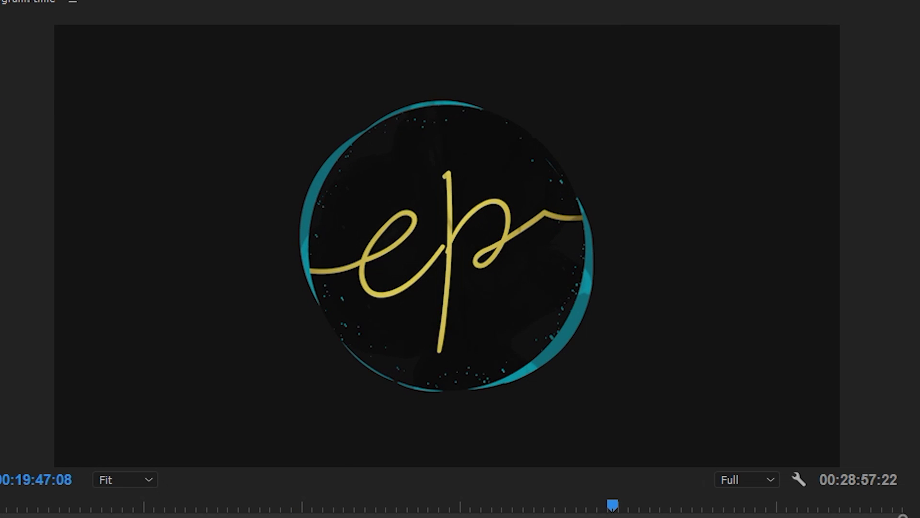
Step: Add Rampant_Mograph_Essentials_Chamber_Effects_007.mov on V5 over the logo at 138 % scale with Overlay blend mode
{"action": "left_click", "coordinate": [114, 219]}
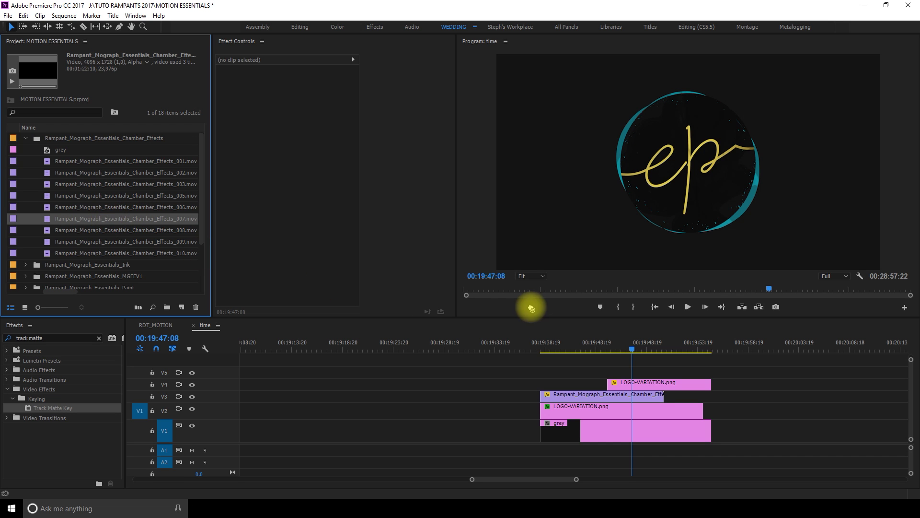
{"action": "left_click_drag", "start_coordinate": [531, 308], "coordinate": [537, 376]}
{"action": "left_click_drag", "start_coordinate": [567, 347], "coordinate": [728, 345]}
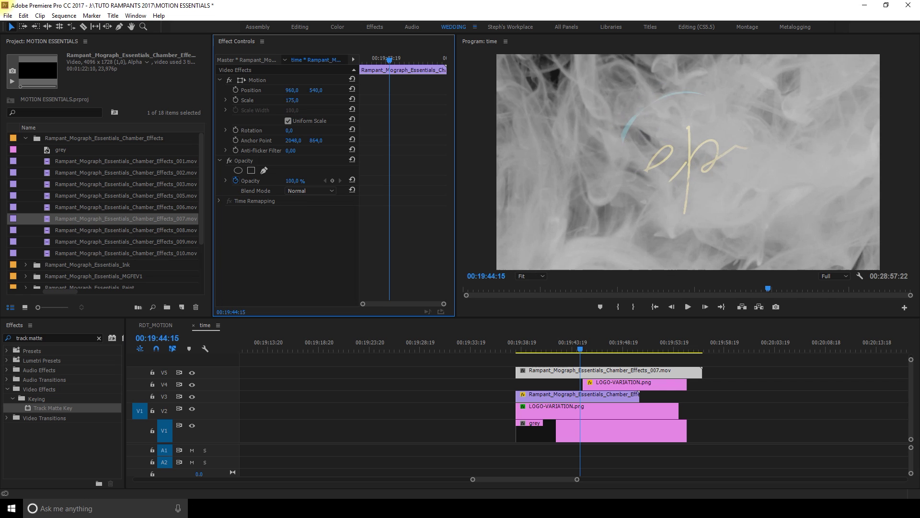
{"action": "left_click", "coordinate": [307, 191]}
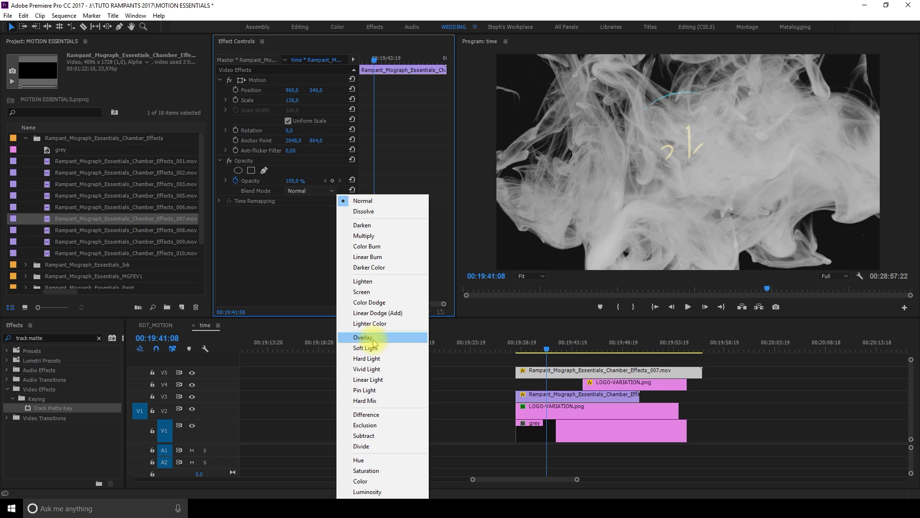
{"action": "left_click", "coordinate": [374, 337]}
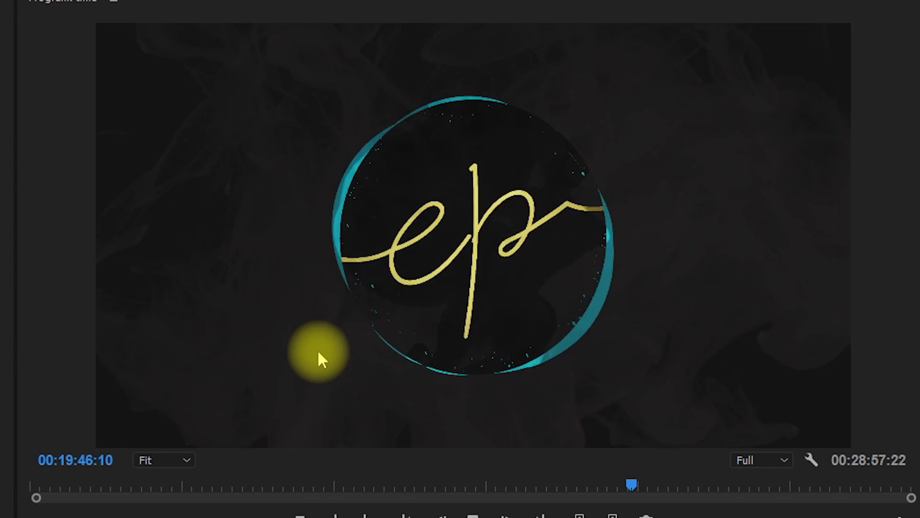
Step: Open the colour of the grey matte on V1 and shift its hue to blue
{"action": "left_click", "coordinate": [577, 433]}
{"action": "double_click", "coordinate": [575, 439]}
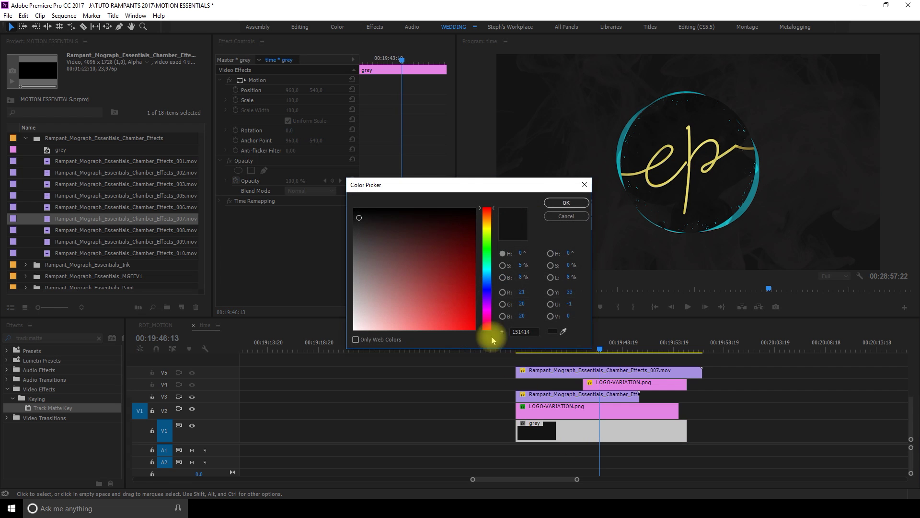
{"action": "left_click", "coordinate": [489, 286]}
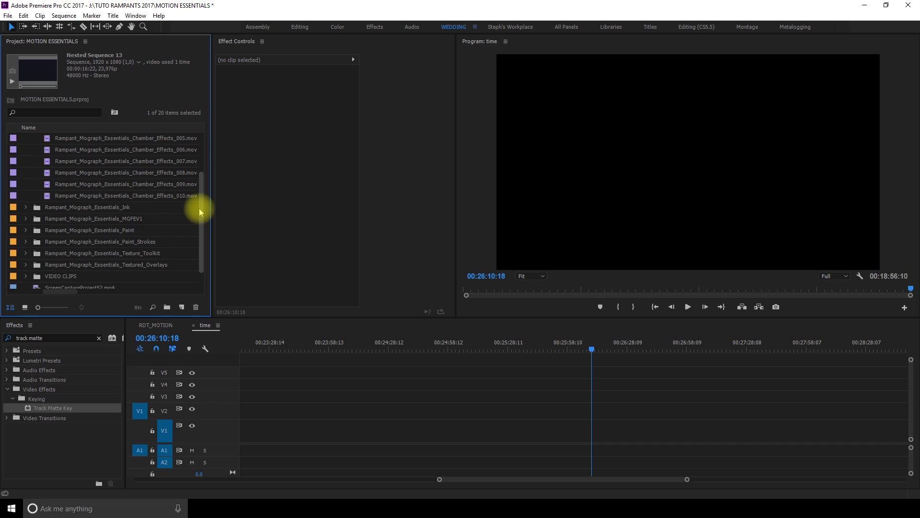
Step: Place Rampant_Mograph_Essentials_Chamber_Effects_009.mov on V1 in an empty stretch of the time sequence and scrub through it
{"action": "left_click", "coordinate": [140, 189]}
{"action": "left_click_drag", "start_coordinate": [544, 308], "coordinate": [472, 439]}
{"action": "left_click", "coordinate": [516, 347]}
{"action": "left_click_drag", "start_coordinate": [481, 345], "coordinate": [578, 316]}
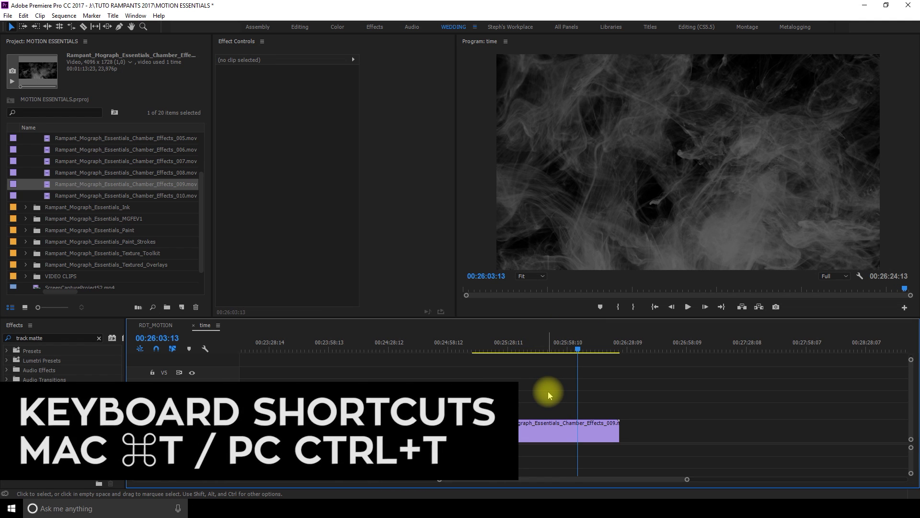
Step: Create a 1920 x 1080 title reading SMOKIN' in Helvetica Regular at size 198 and centre the word in the frame
{"action": "key", "text": "ctrl+t"}
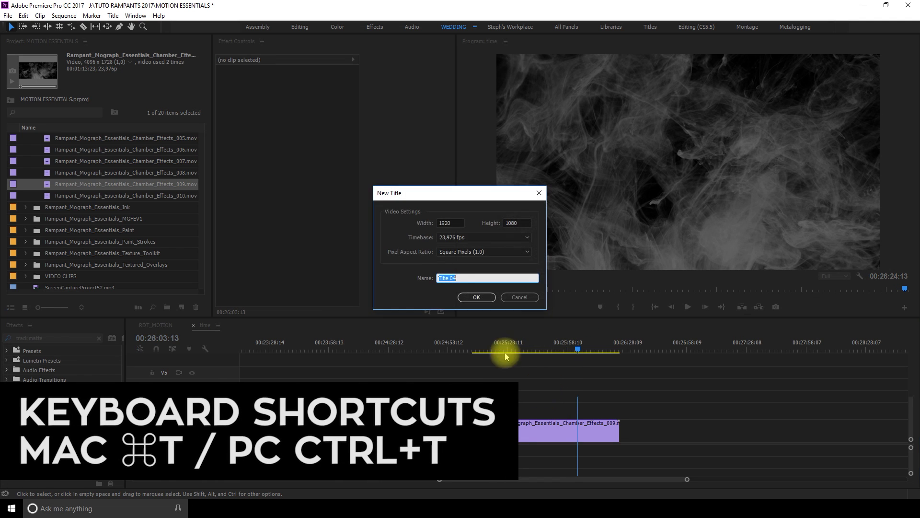
{"action": "left_click", "coordinate": [477, 298]}
{"action": "left_click_drag", "start_coordinate": [297, 149], "coordinate": [326, 149]}
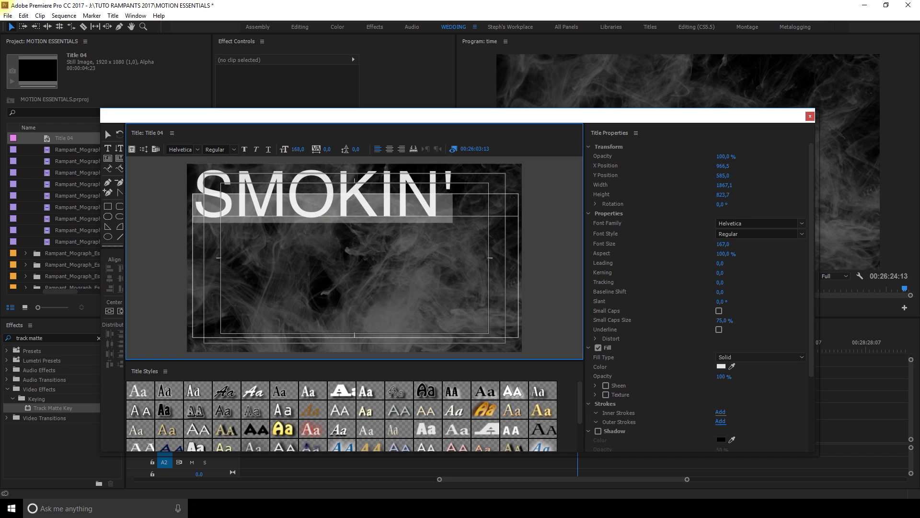
{"action": "left_click_drag", "start_coordinate": [201, 175], "coordinate": [335, 277]}
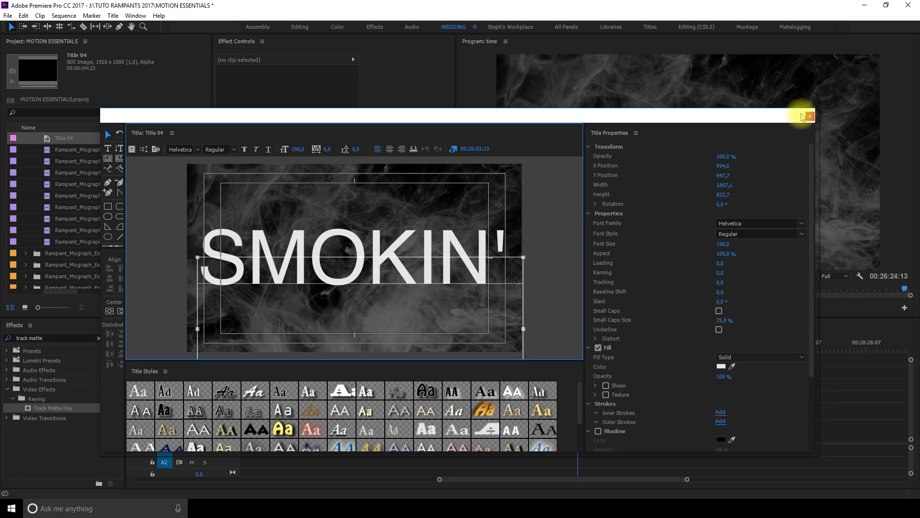
{"action": "left_click", "coordinate": [810, 117]}
Step: Place the SMOKIN' title on V2 above the smoke clip and extend it to the smoke clip's full length
{"action": "left_click_drag", "start_coordinate": [75, 140], "coordinate": [443, 388]}
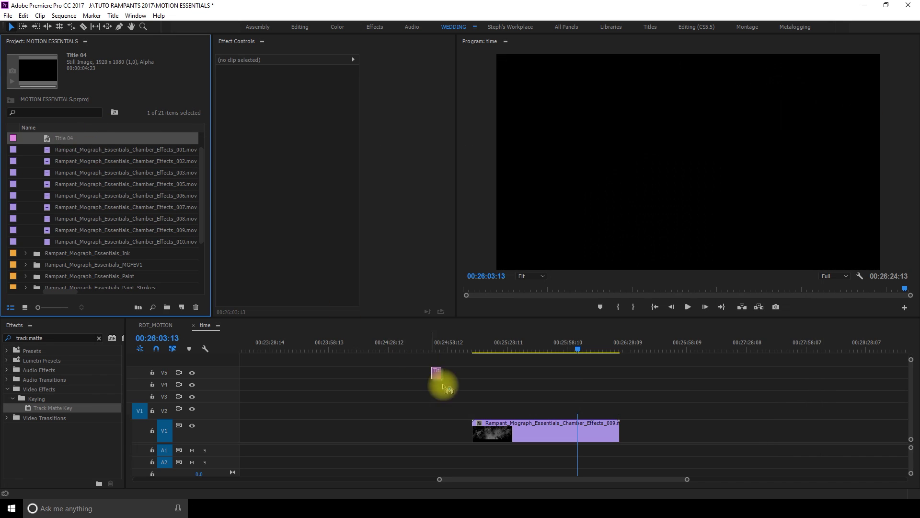
{"action": "left_click_drag", "start_coordinate": [475, 416], "coordinate": [620, 396]}
{"action": "left_click", "coordinate": [550, 347]}
Step: Apply Track Matte Key to the Chamber_Effects_009.mov clip on V1 with Video 2 as its matte
{"action": "left_click", "coordinate": [87, 339]}
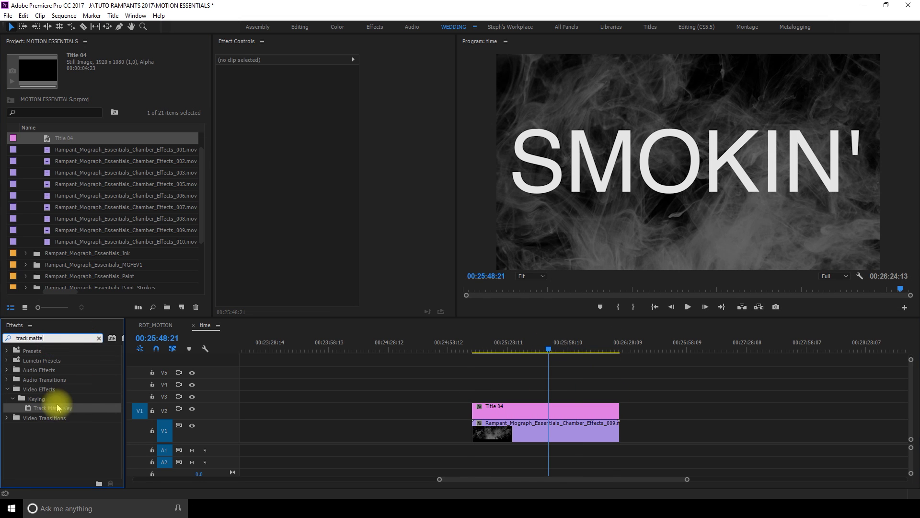
{"action": "left_click_drag", "start_coordinate": [507, 379], "coordinate": [514, 433]}
{"action": "left_click", "coordinate": [256, 212]}
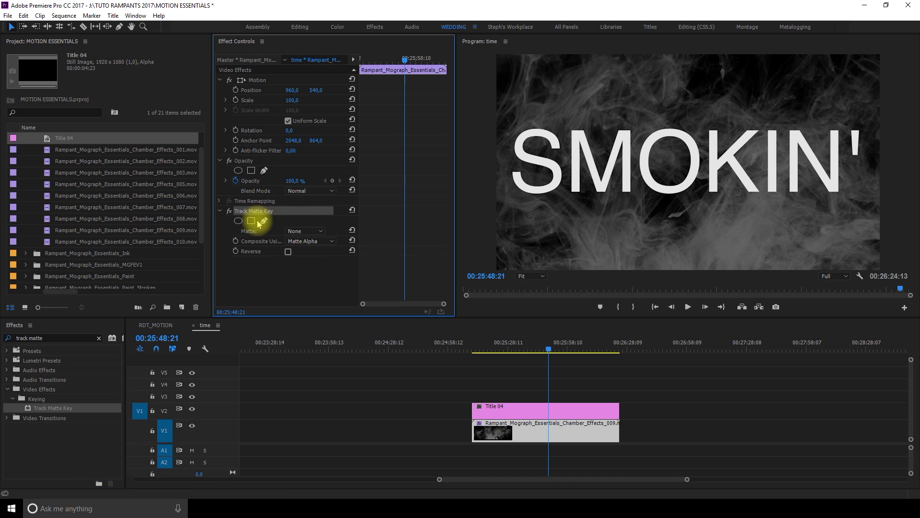
{"action": "left_click", "coordinate": [305, 232]}
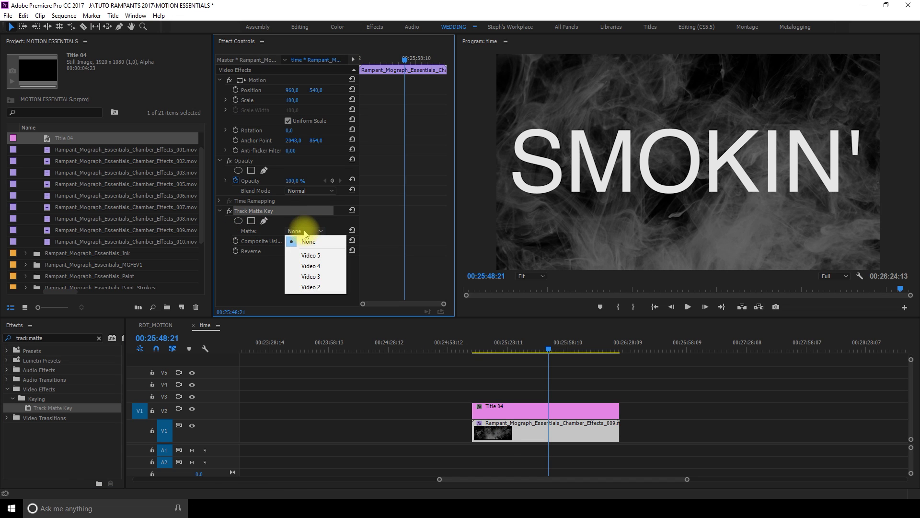
{"action": "left_click", "coordinate": [316, 288]}
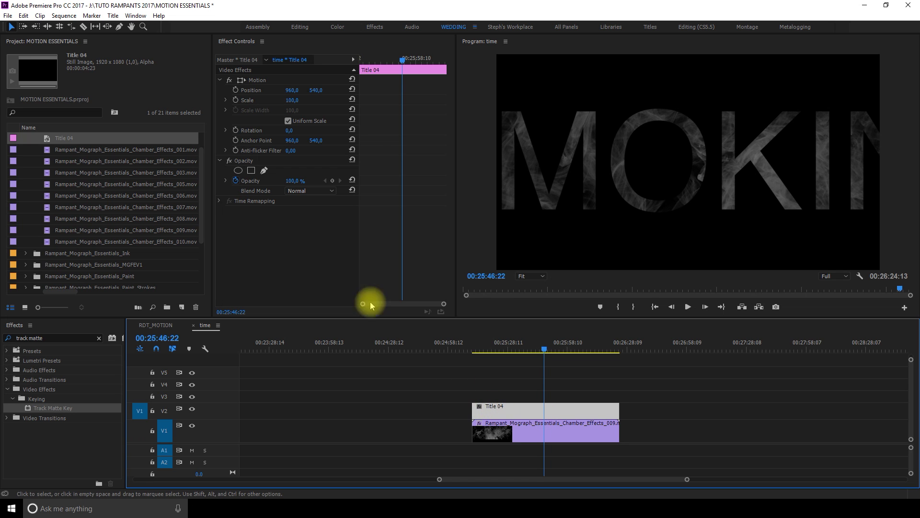
Step: Scale the SMOKIN' title down so the whole word fits in the frame, and preview it
{"action": "left_click_drag", "start_coordinate": [294, 102], "coordinate": [276, 102]}
{"action": "left_click", "coordinate": [478, 347]}
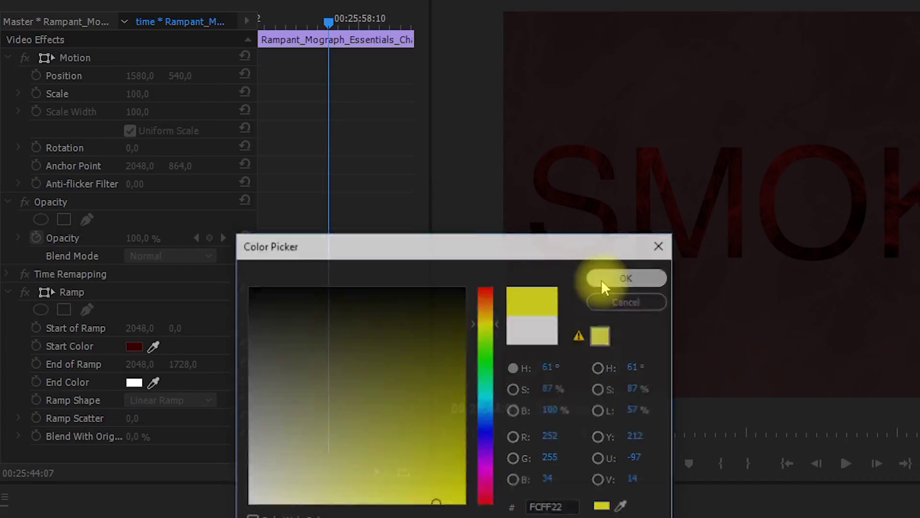
Step: Set the End Color of the smoke clip's Ramp effect to yellow FCFF22
{"action": "left_click", "coordinate": [602, 278]}
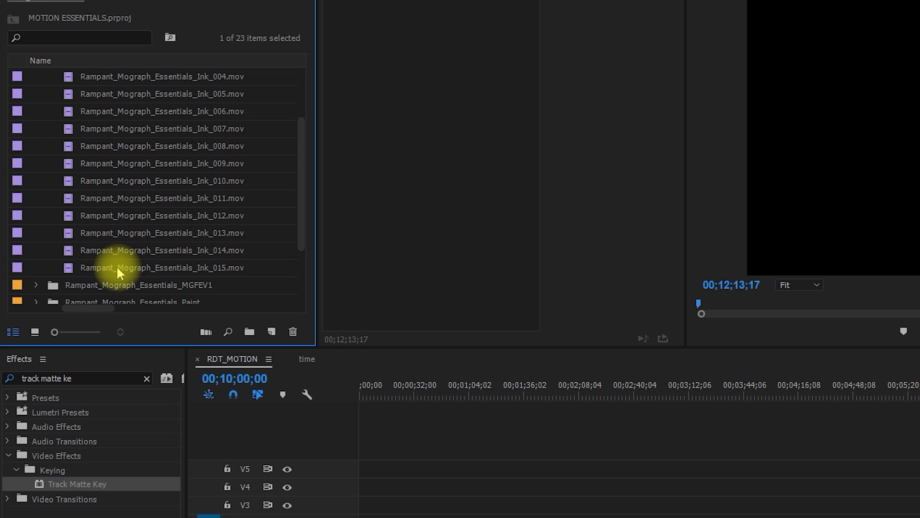
Step: Place all Rampant_Mograph_Essentials_Ink clips from 001 to 015 at the start of the RDT_MOTION sequence
{"action": "left_click_drag", "start_coordinate": [117, 267], "coordinate": [146, 209]}
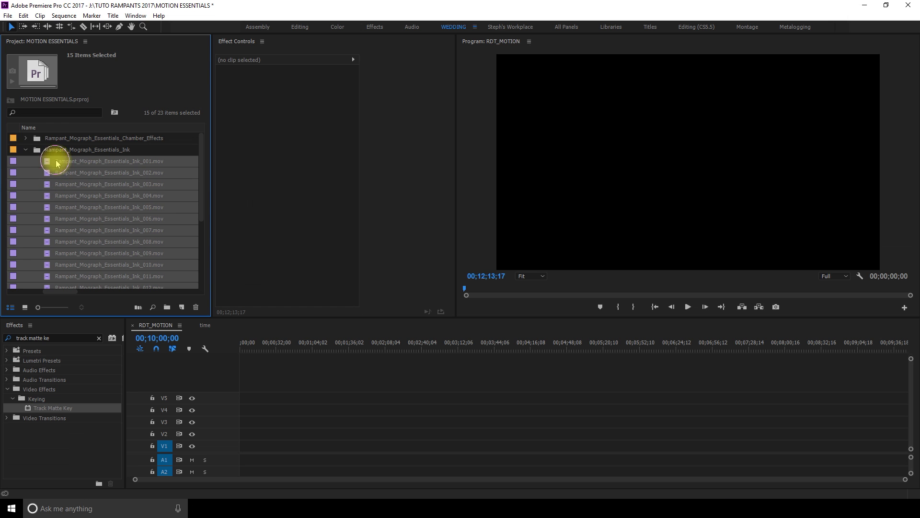
{"action": "left_click_drag", "start_coordinate": [307, 410], "coordinate": [221, 448]}
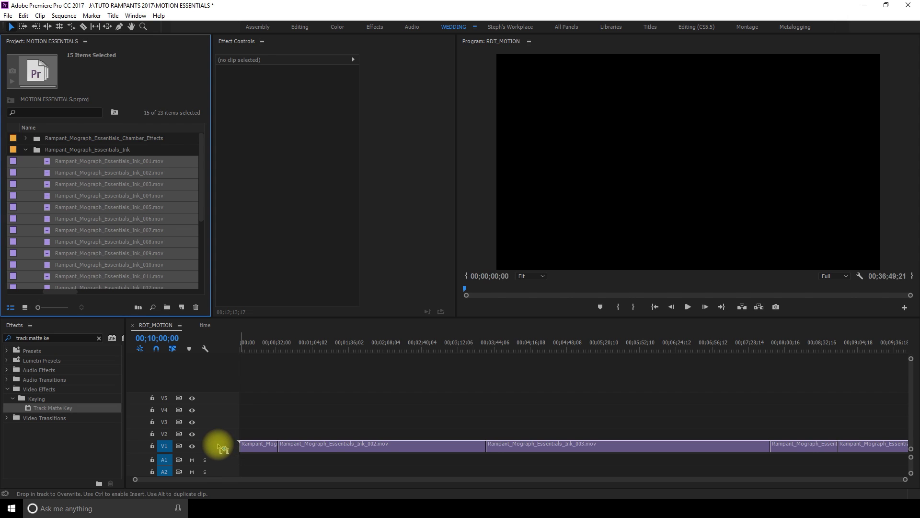
Step: Create a 1920 x 1080 color matte at 29,97 fps named grey2 and extend it on V1 beneath all the ink clips
{"action": "left_click", "coordinate": [8, 15]}
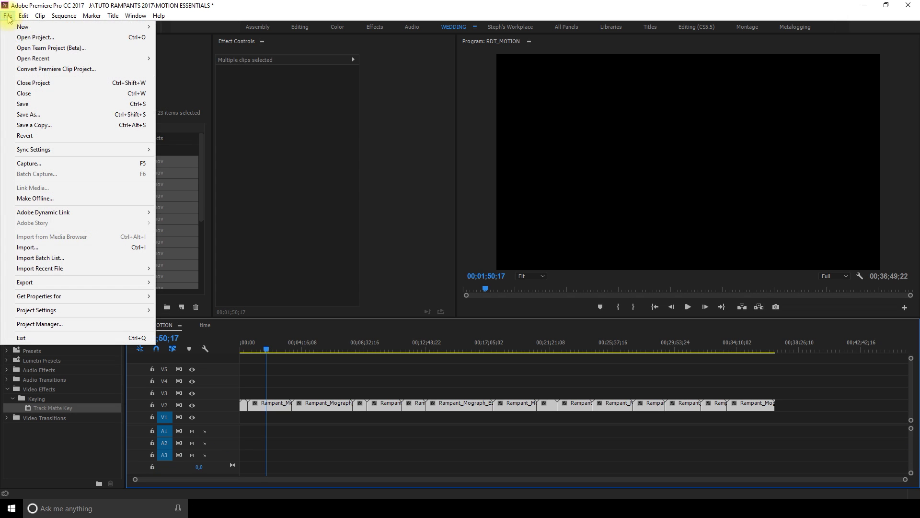
{"action": "mouse_move", "coordinate": [29, 26]}
{"action": "left_click", "coordinate": [187, 167]}
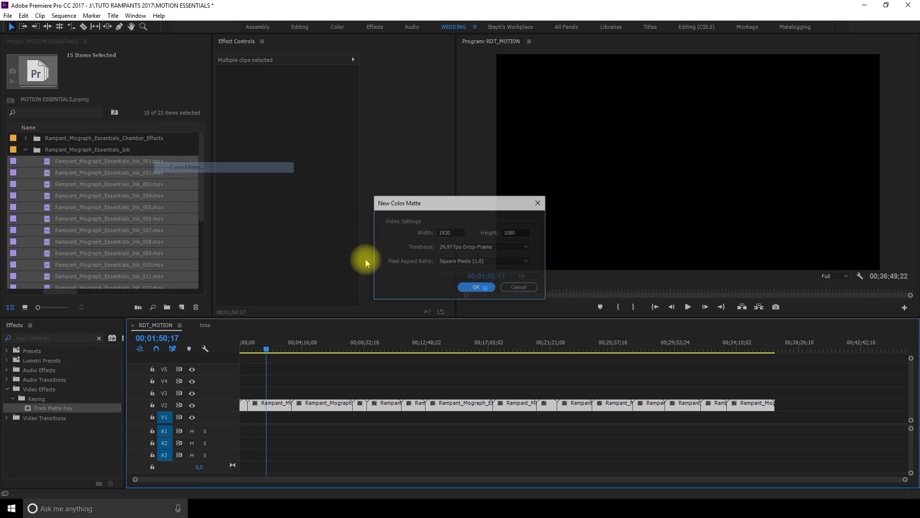
{"action": "left_click", "coordinate": [476, 289]}
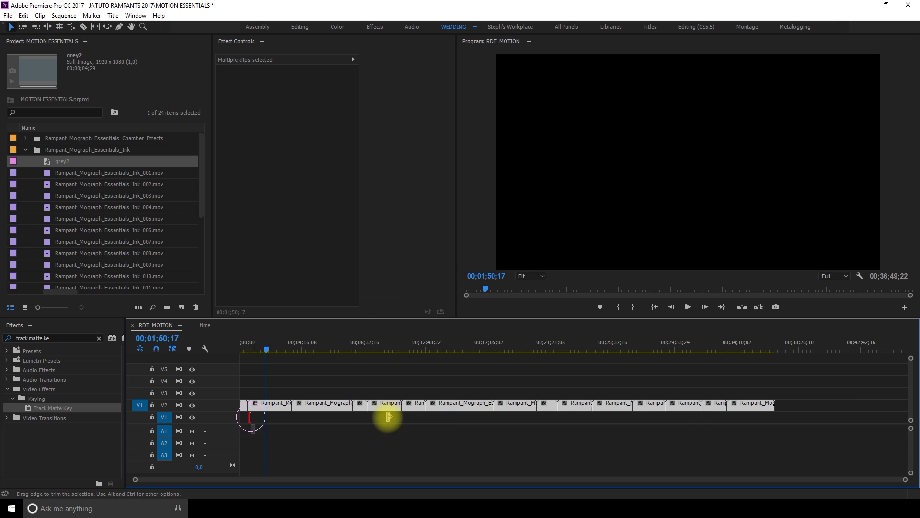
{"action": "left_click_drag", "start_coordinate": [387, 417], "coordinate": [833, 417]}
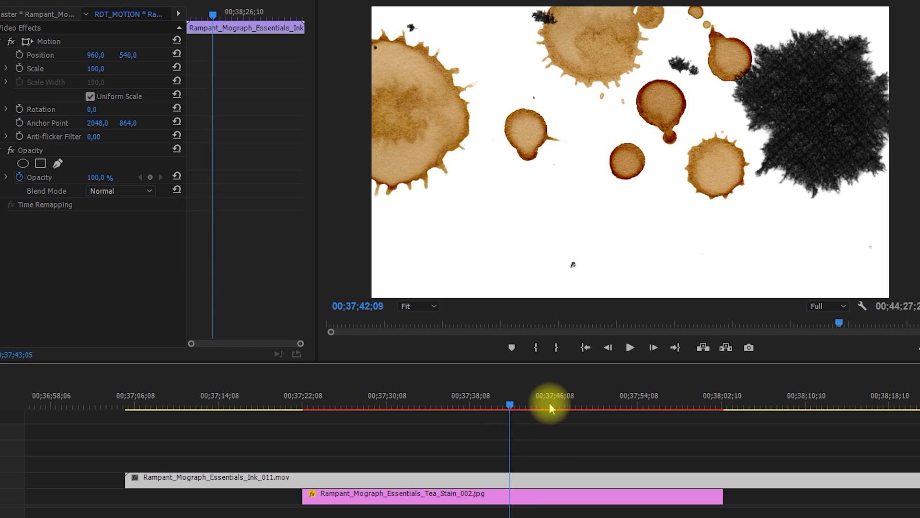
Step: Apply Tint to the Ink_011.mov clip, sample the tea stain's brown for Map Black To, and preview the result
{"action": "mouse_move", "coordinate": [550, 404]}
{"action": "left_mouse_down"}
{"action": "mouse_move", "coordinate": [686, 396]}
{"action": "mouse_move", "coordinate": [467, 422]}
{"action": "mouse_move", "coordinate": [545, 407]}
{"action": "left_mouse_up"}
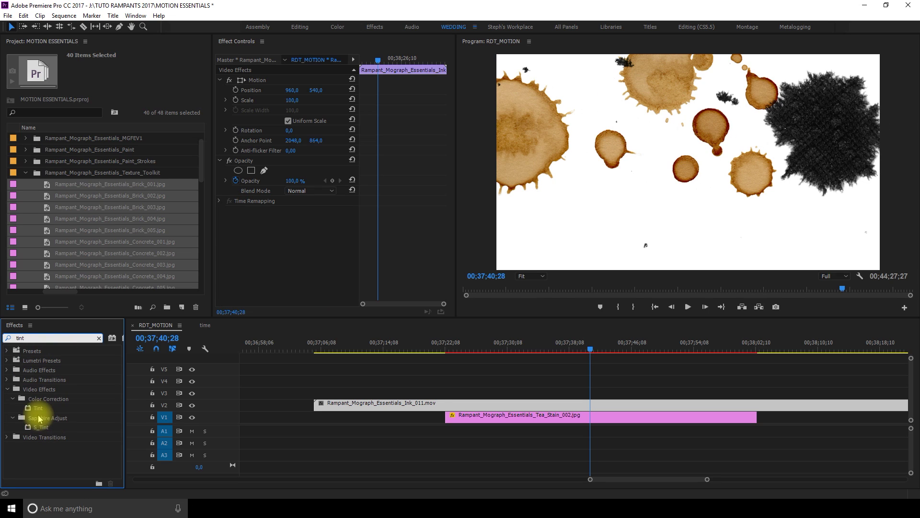
{"action": "left_click_drag", "start_coordinate": [249, 379], "coordinate": [580, 406]}
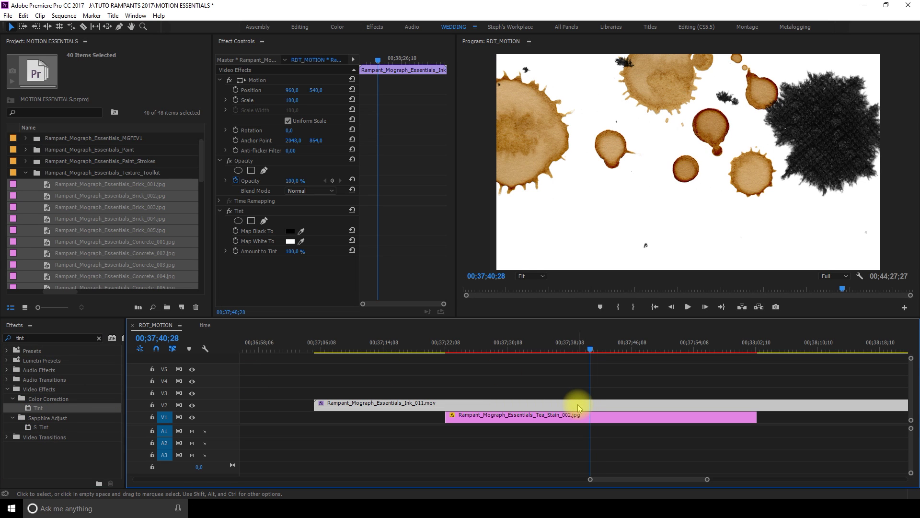
{"action": "left_click", "coordinate": [301, 231]}
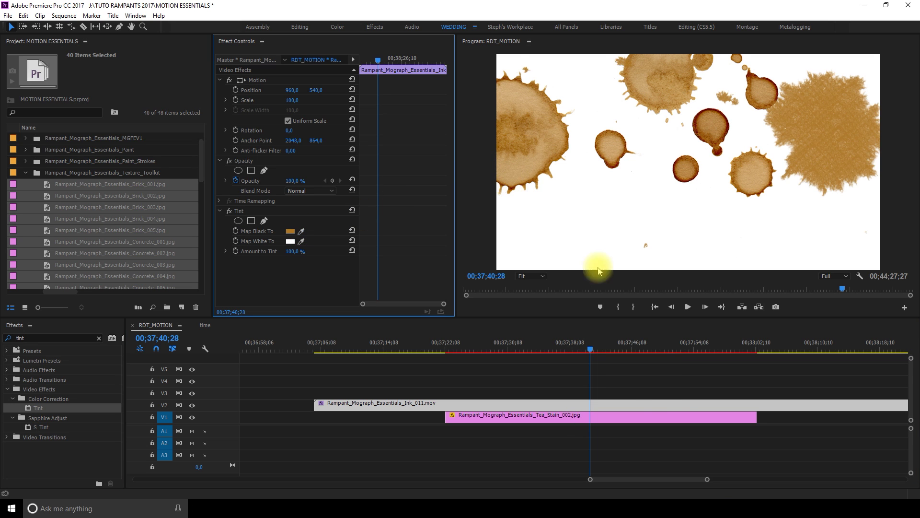
{"action": "left_click_drag", "start_coordinate": [454, 352], "coordinate": [476, 345]}
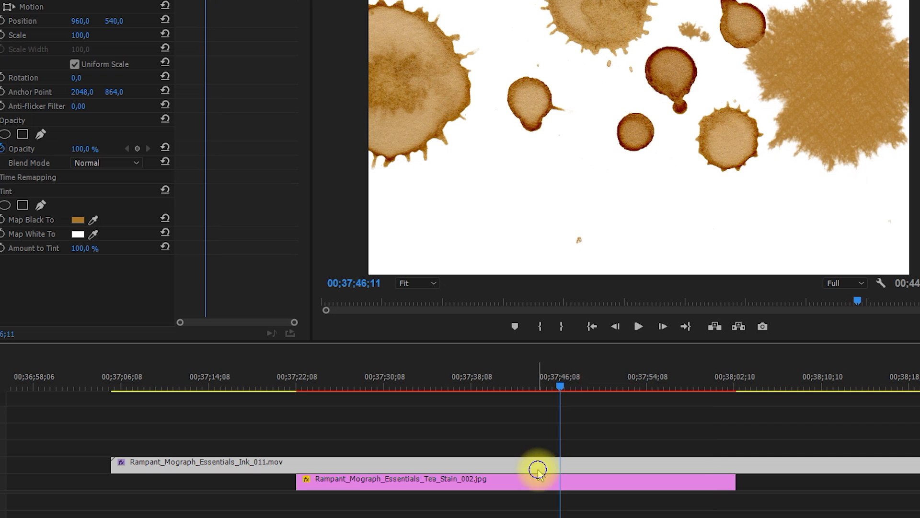
Step: Open the Speed/Duration settings of the Ink_011.mov clip and accept them
{"action": "right_click", "coordinate": [539, 468]}
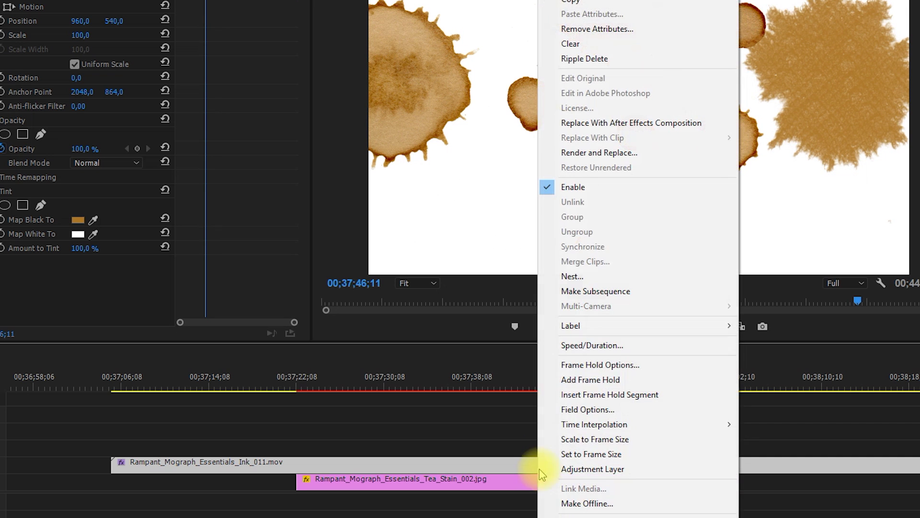
{"action": "left_click", "coordinate": [592, 345]}
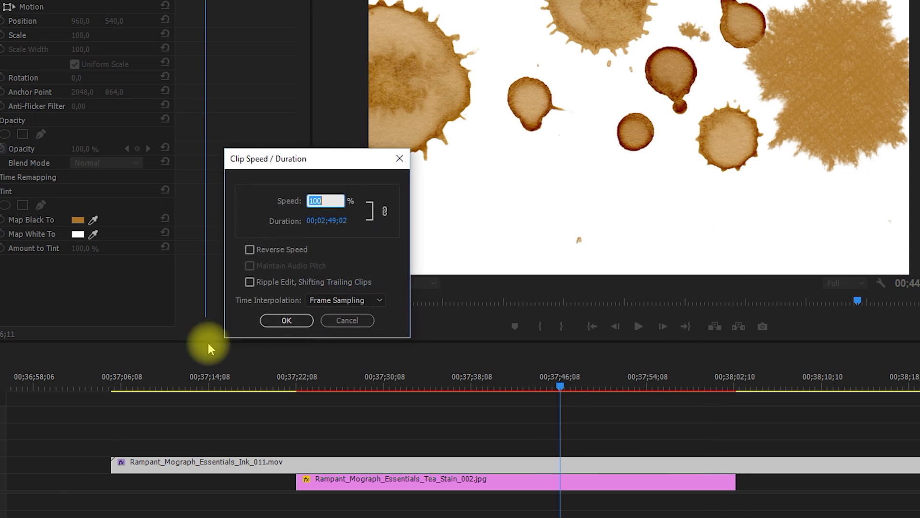
{"action": "left_click", "coordinate": [287, 320]}
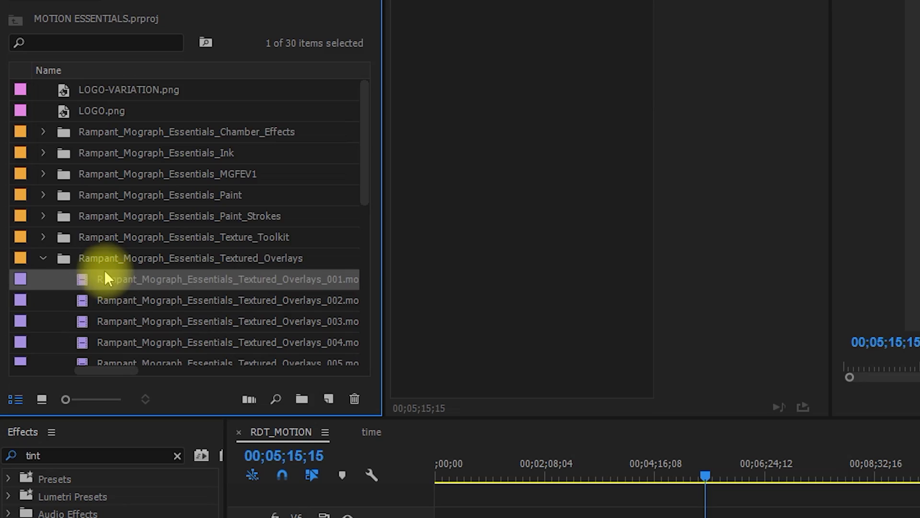
Step: Set the scale of the first textured overlay clip in the RDT_MOTION sequence to 50
{"action": "scroll", "coordinate": [104, 273], "scroll_direction": "down", "scroll_amount": 3}
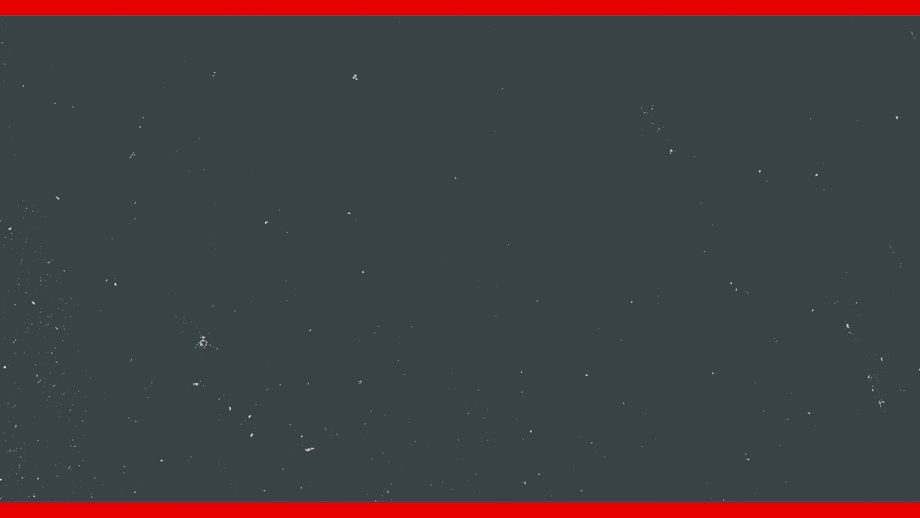
{"action": "left_click", "coordinate": [177, 130]}
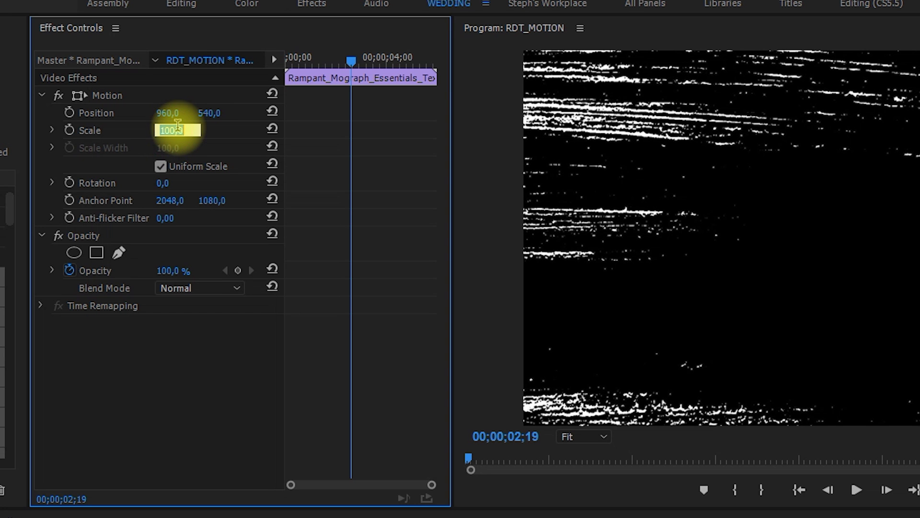
{"action": "type", "text": "50"}
{"action": "key", "text": "Return"}
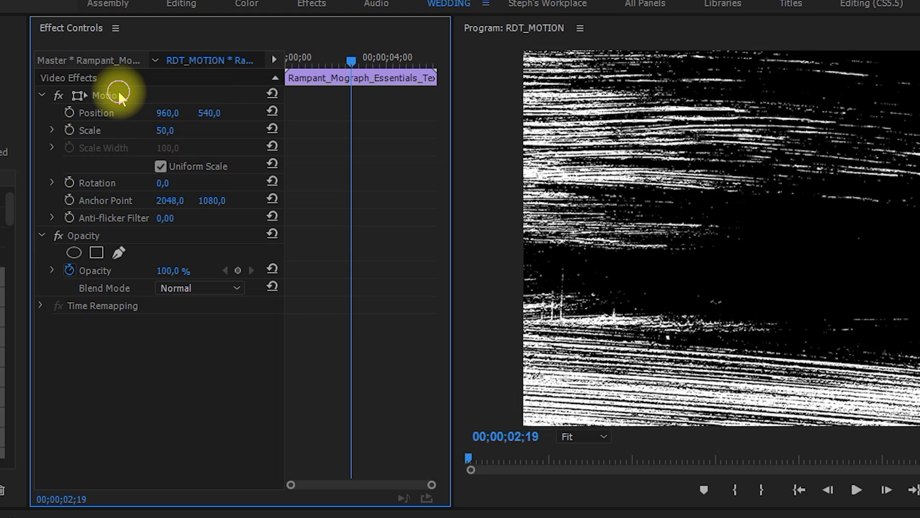
Step: Copy the first overlay clip's Motion settings and apply them to the remaining textured overlay clips on V2
{"action": "left_click", "coordinate": [115, 91]}
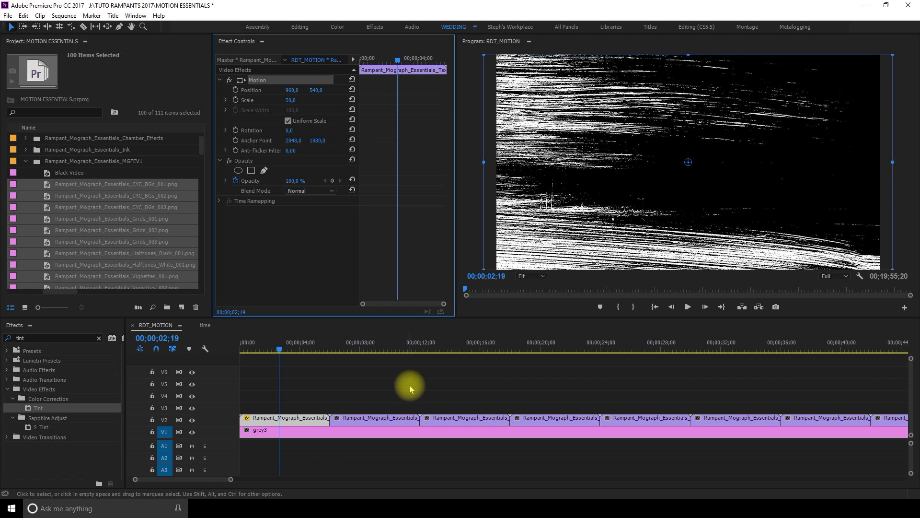
{"action": "left_click", "coordinate": [411, 388]}
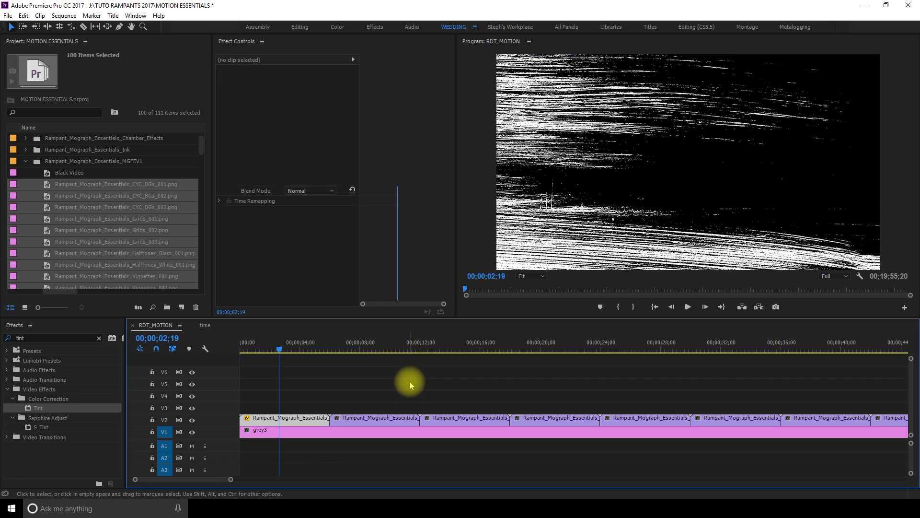
{"action": "key", "text": "minus"}
{"action": "key", "text": "minus"}
{"action": "left_click_drag", "start_coordinate": [273, 397], "coordinate": [714, 409]}
{"action": "left_click", "coordinate": [714, 408]}
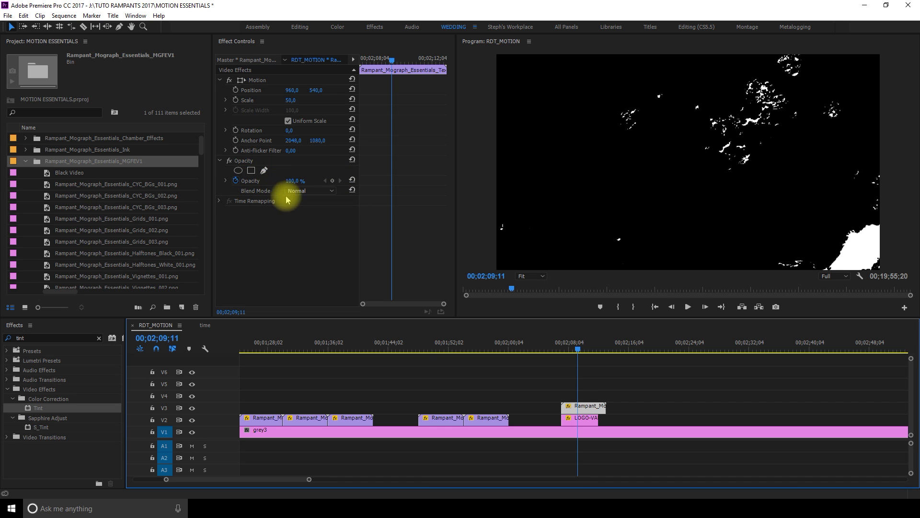
Step: Set the blend mode of the textured overlay above the LOGO-VARIATION clip to Screen and play back the result
{"action": "left_click", "coordinate": [299, 193]}
{"action": "left_click", "coordinate": [305, 197]}
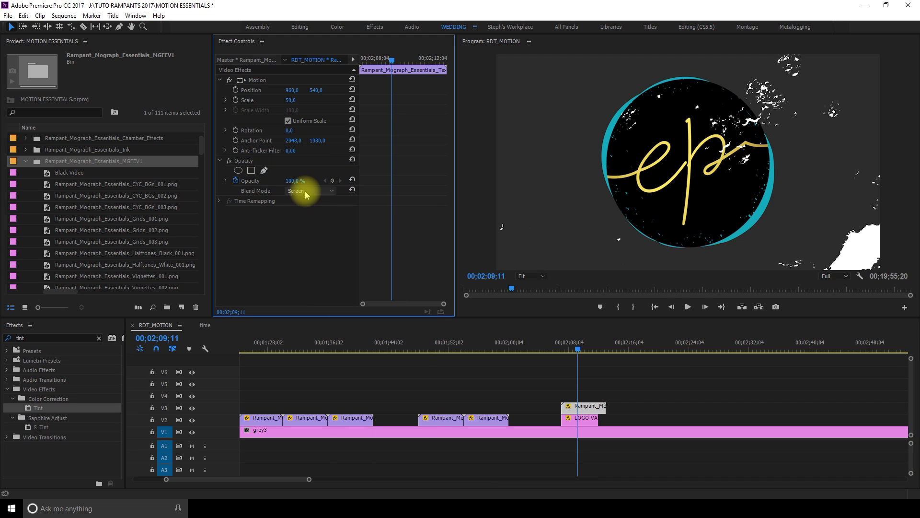
{"action": "left_click", "coordinate": [565, 345]}
{"action": "key", "text": "space"}
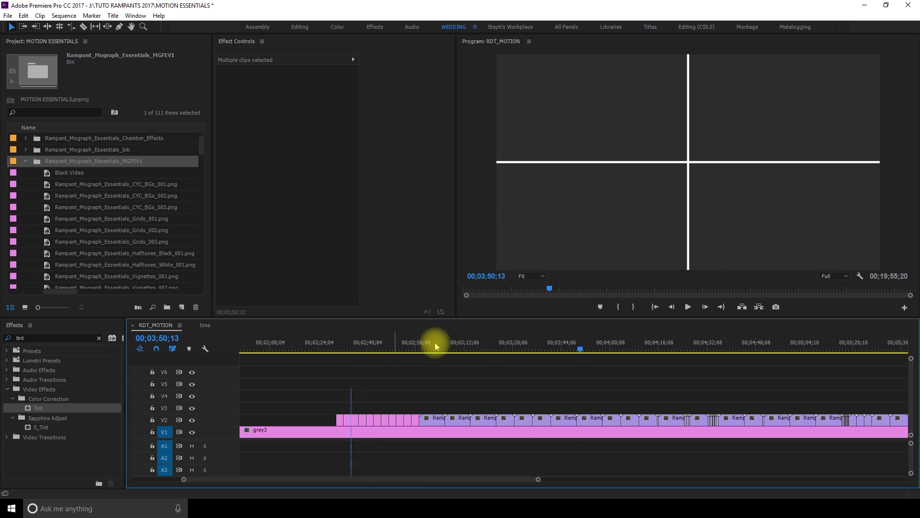
Step: Scrub through the grid graphics from the MGFEV1 folder on V2 to preview them
{"action": "key", "text": "equal"}
{"action": "left_click_drag", "start_coordinate": [534, 345], "coordinate": [691, 333]}
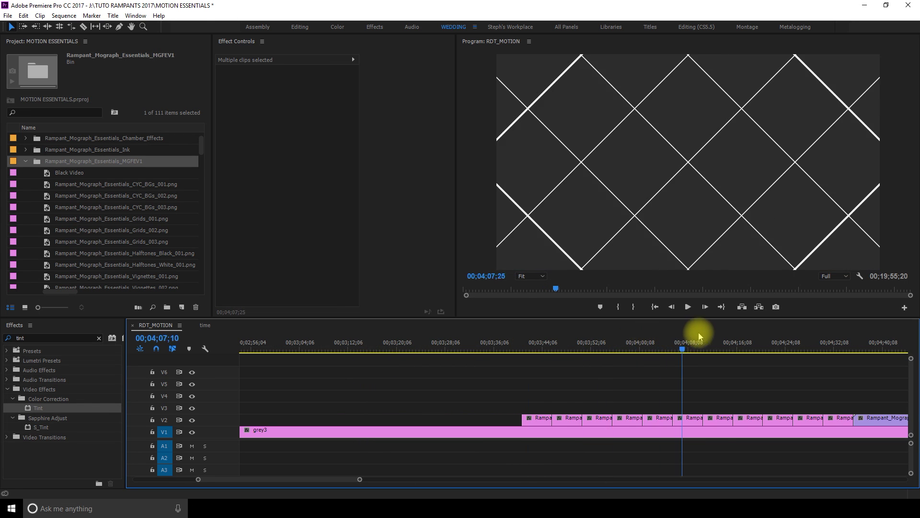